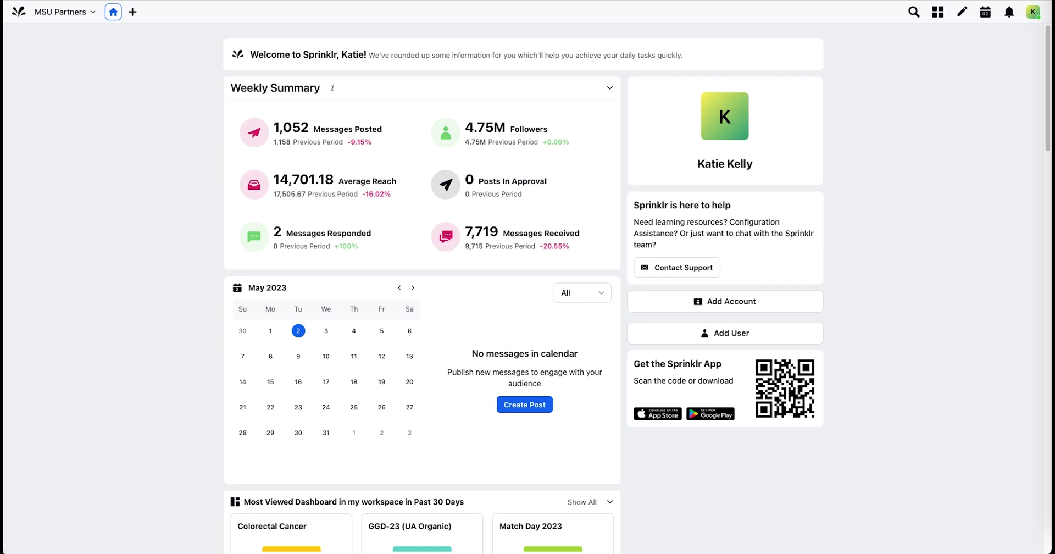
In a new tab, find the TEMPLATE 1. Inbound - Unit Name dashboard by searching 'temp' and open it
left_click(132, 12)
mouse_move(131, 16)
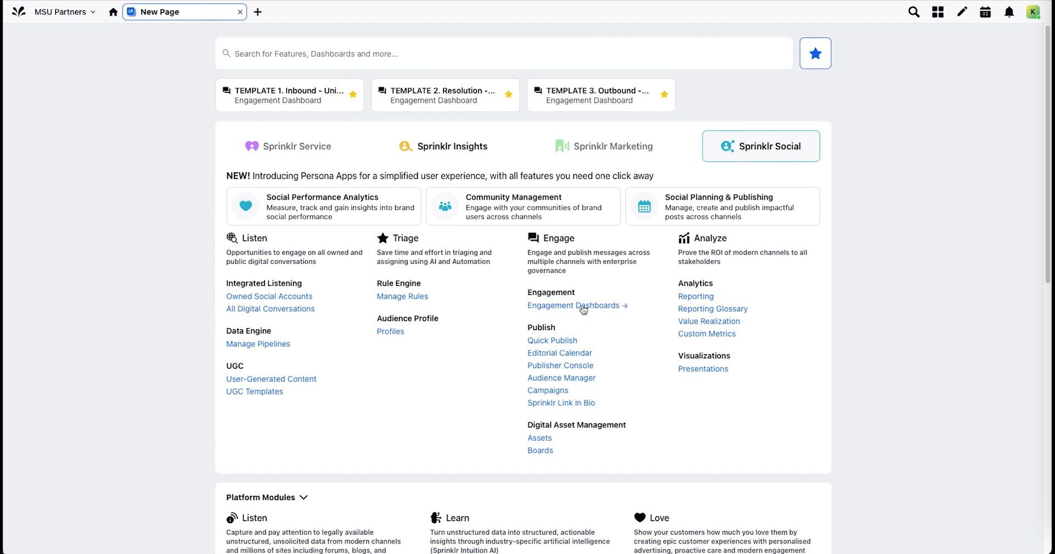
left_click(582, 306)
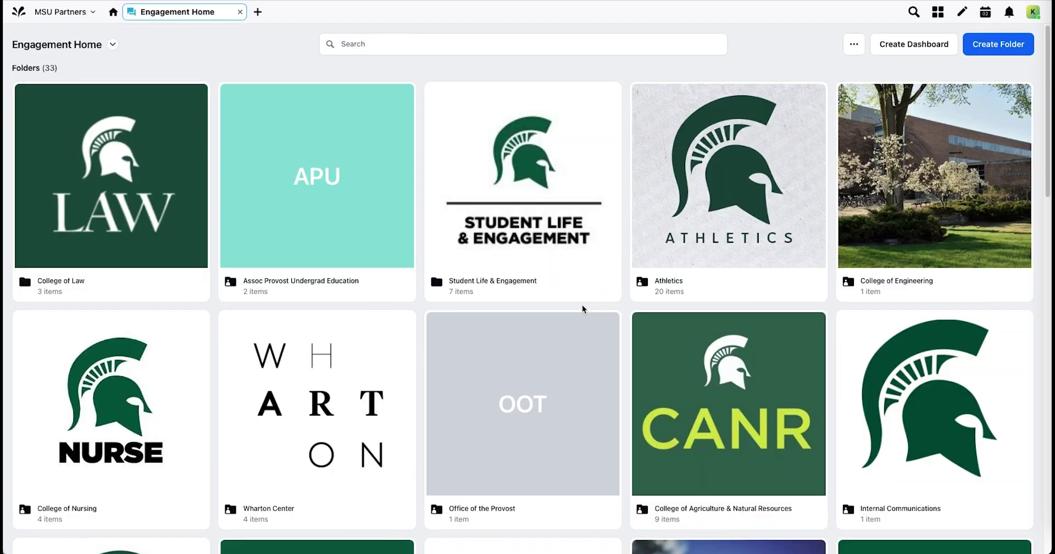
left_click(112, 45)
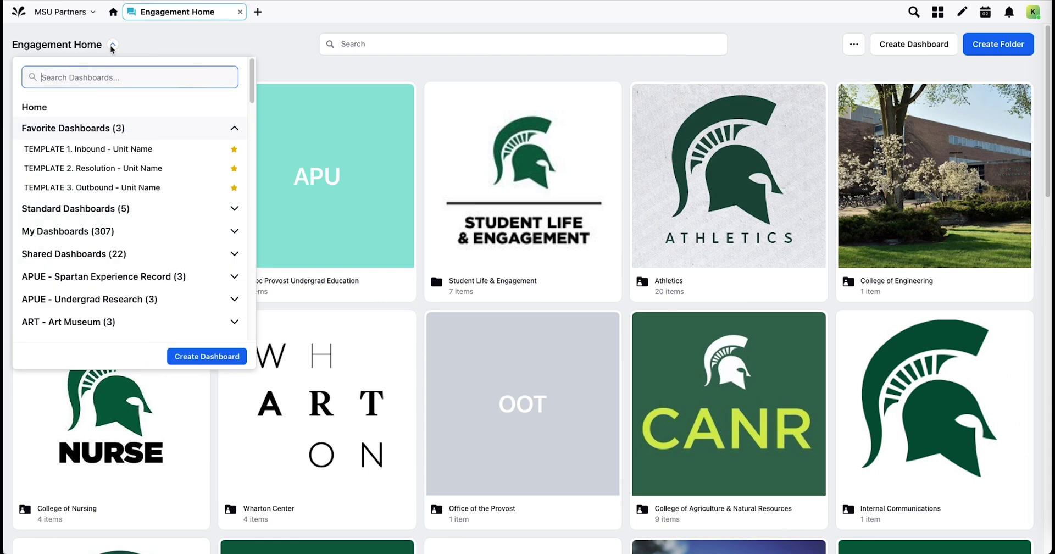
type("temp")
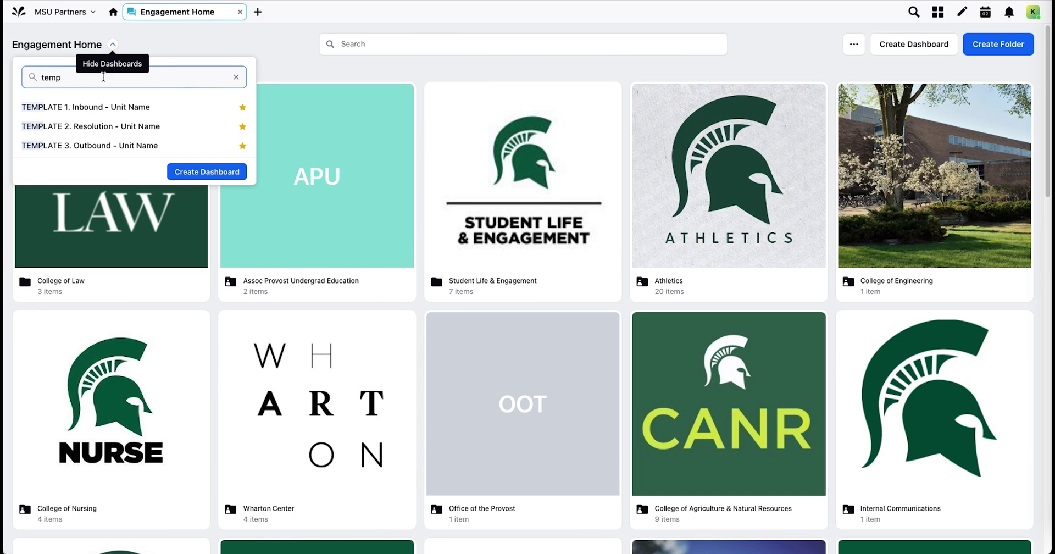
left_click(148, 109)
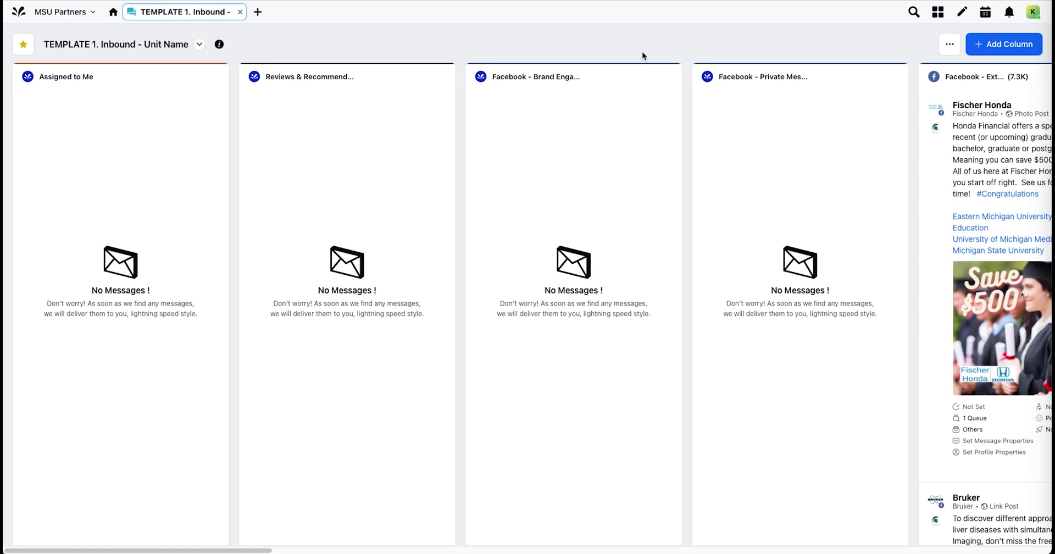
Clone the template as '1. Inbound - DEMO', replacing 'Unit Name' with DEMO and dropping the Templates tag
left_click(946, 49)
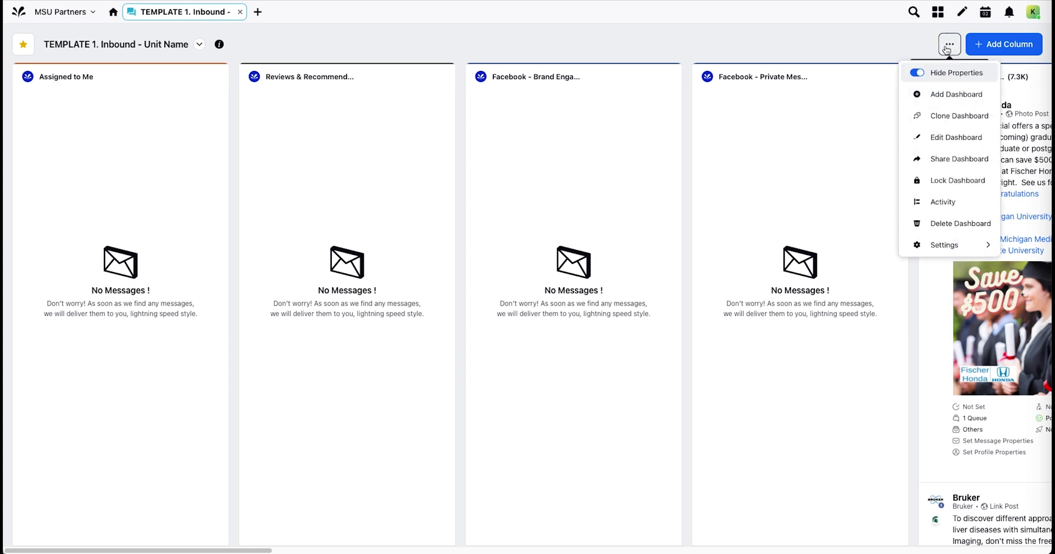
left_click(937, 116)
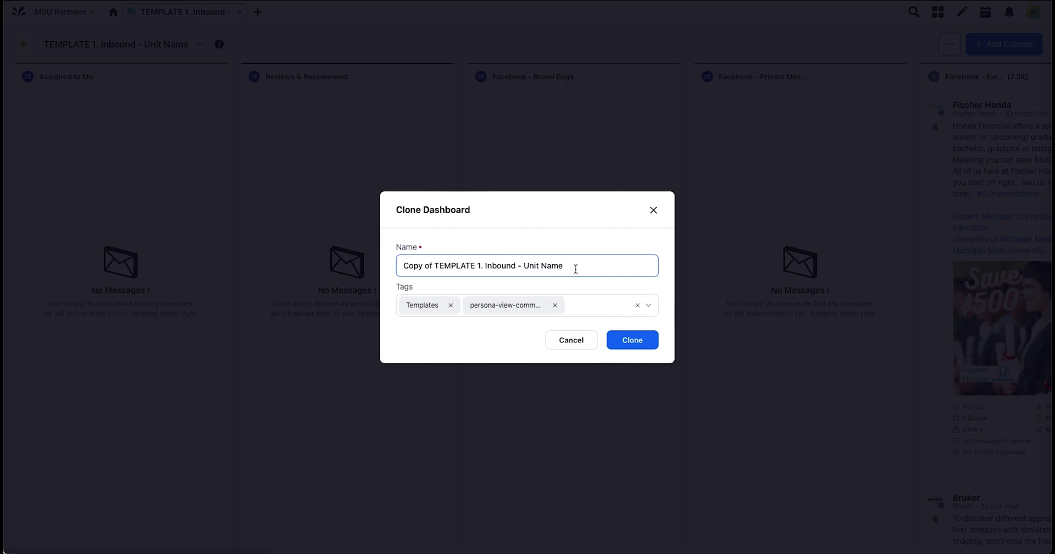
left_click_drag(575, 269, 398, 266)
left_click_drag(480, 266, 368, 268)
key("BackSpace")
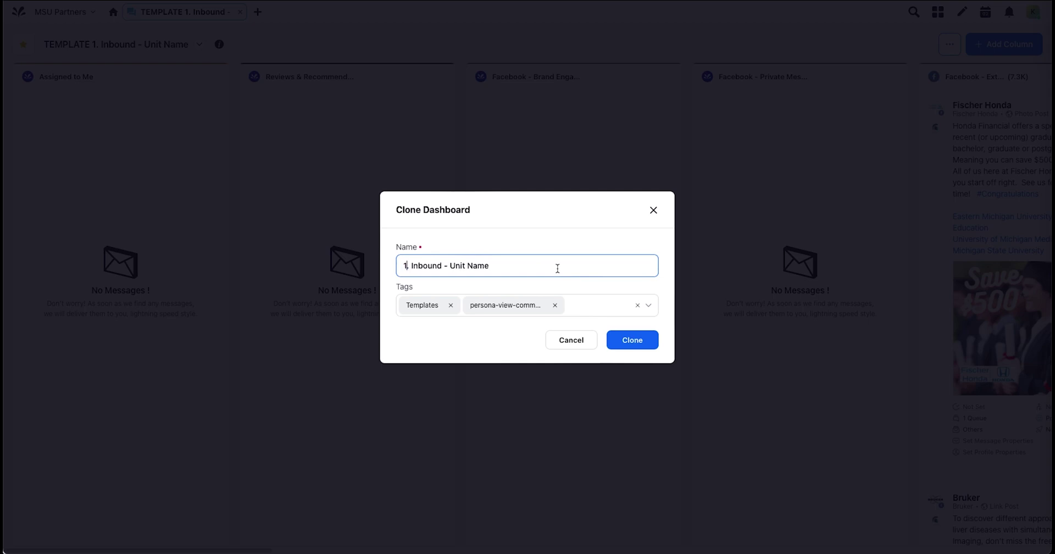
left_click_drag(489, 266, 459, 265)
type("DEMO")
left_click(450, 305)
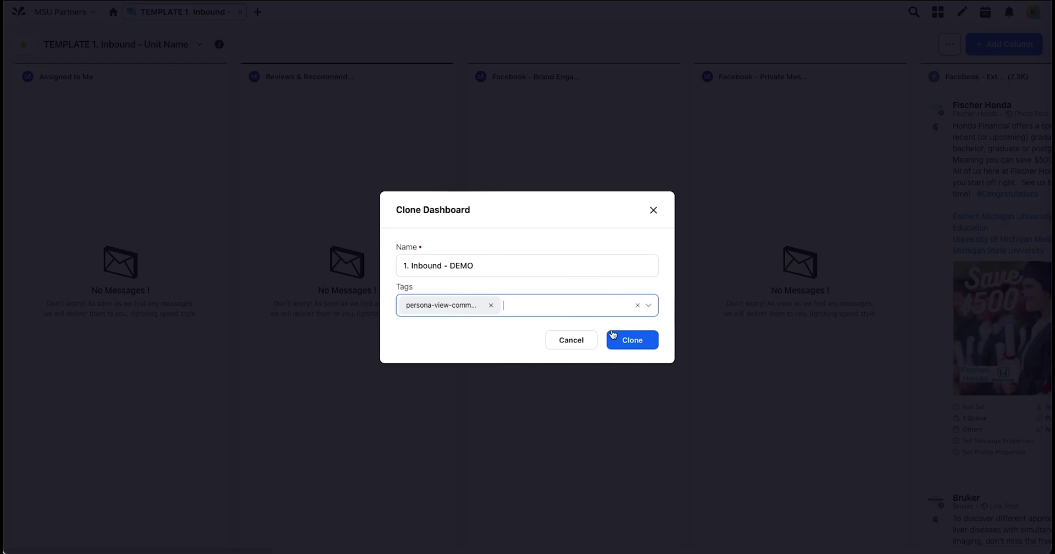
left_click(636, 339)
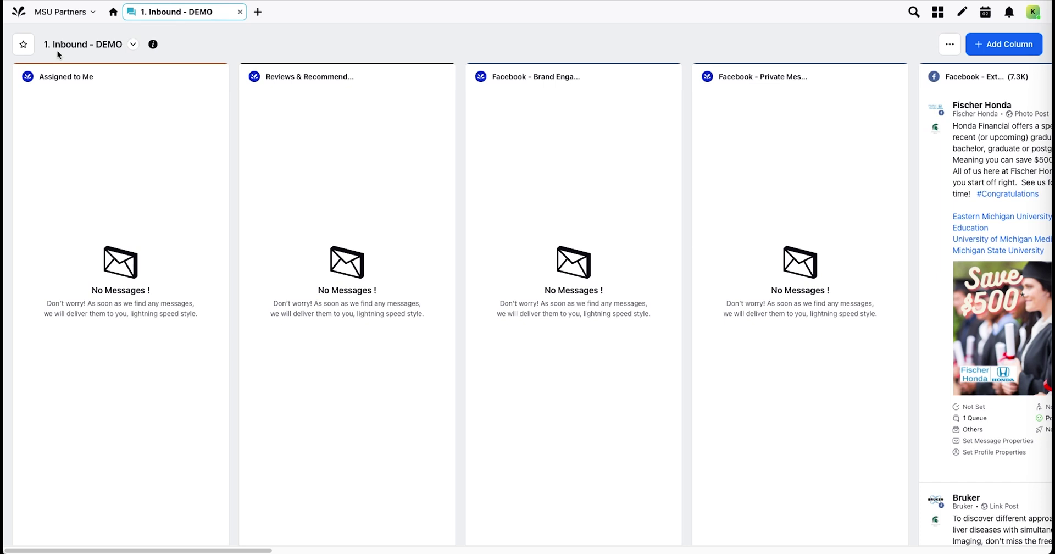
Delete the Assigned to Me column from the dashboard
mouse_move(202, 88)
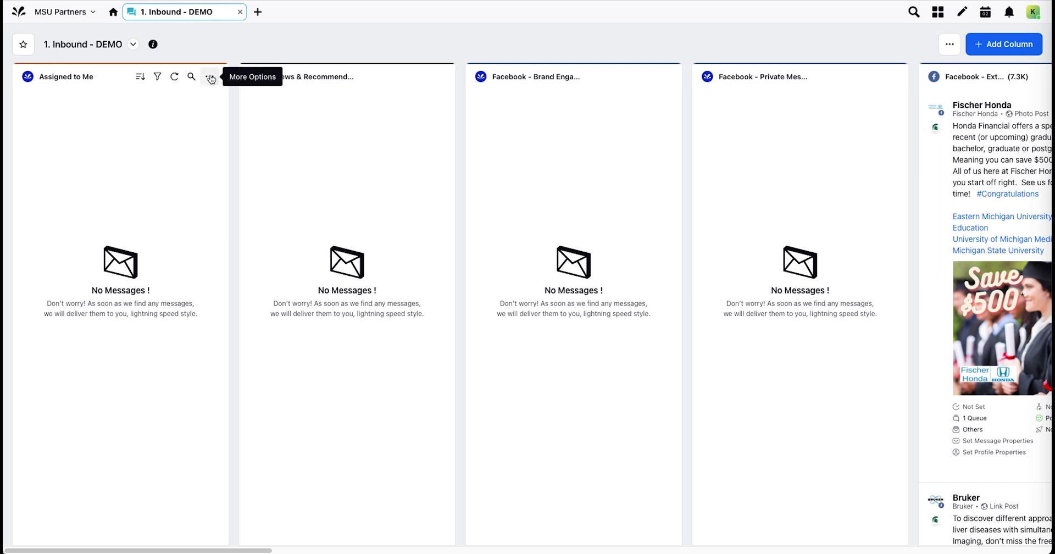
left_click(210, 79)
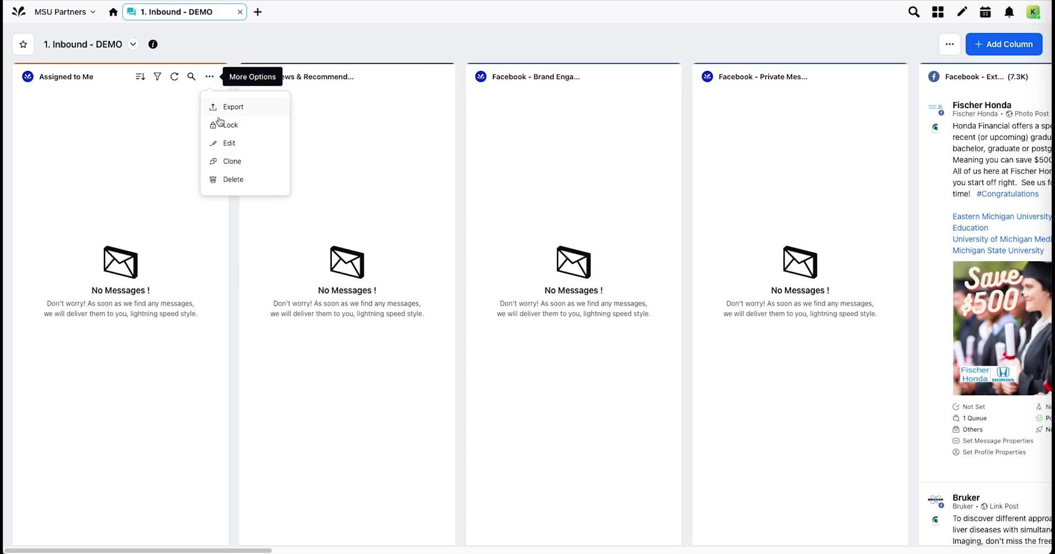
left_click(233, 180)
left_click(636, 305)
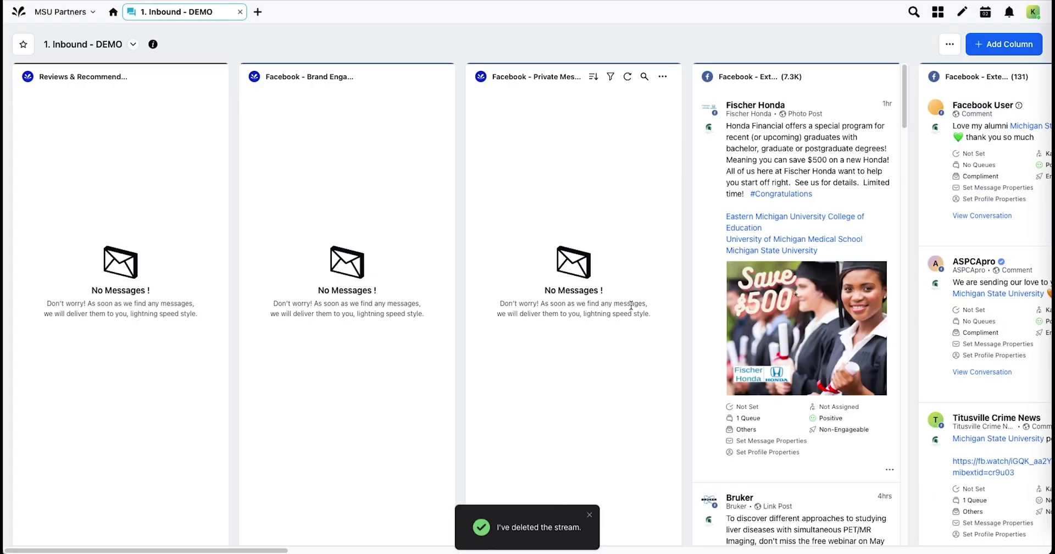
Delete the YouTube - Engagement and LinkedIn - Engagement columns
scroll(591, 286, "right", 8)
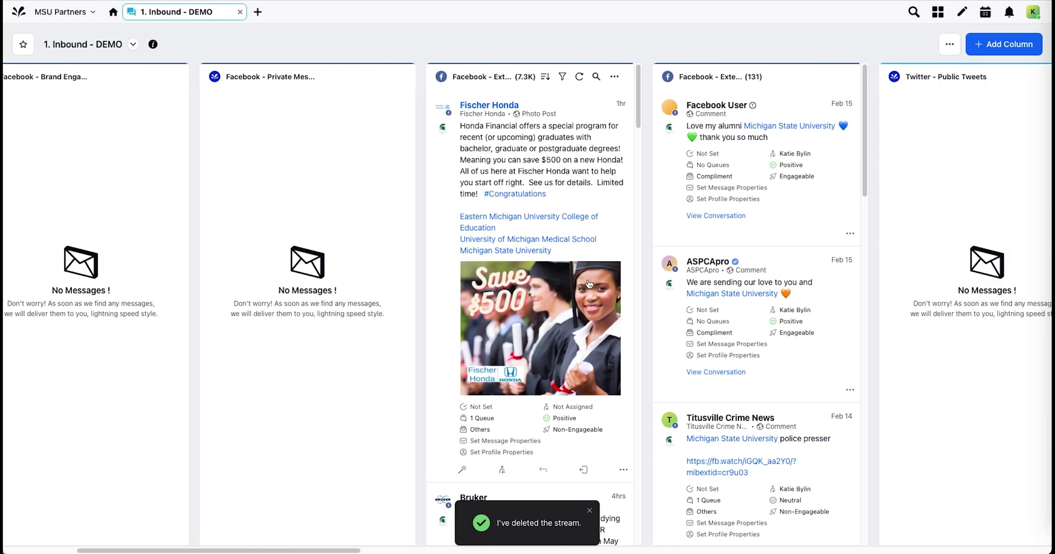
scroll(586, 281, "right", 15)
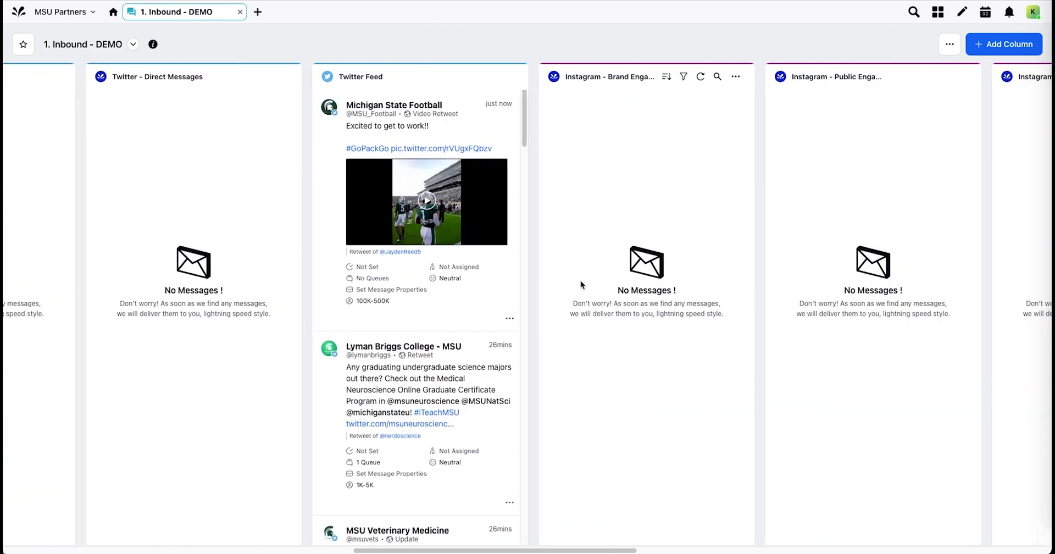
scroll(580, 285, "right", 7)
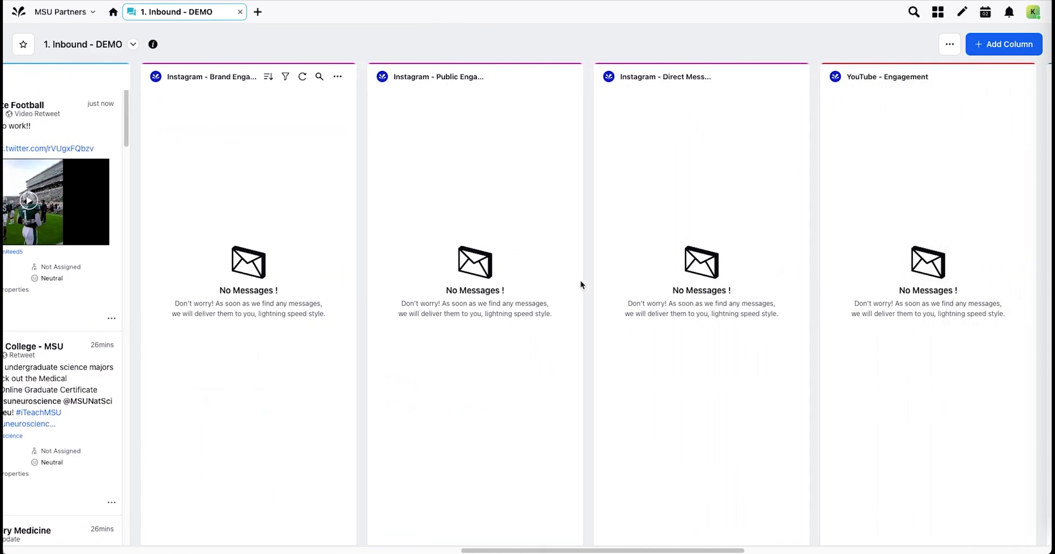
scroll(581, 283, "right", 5)
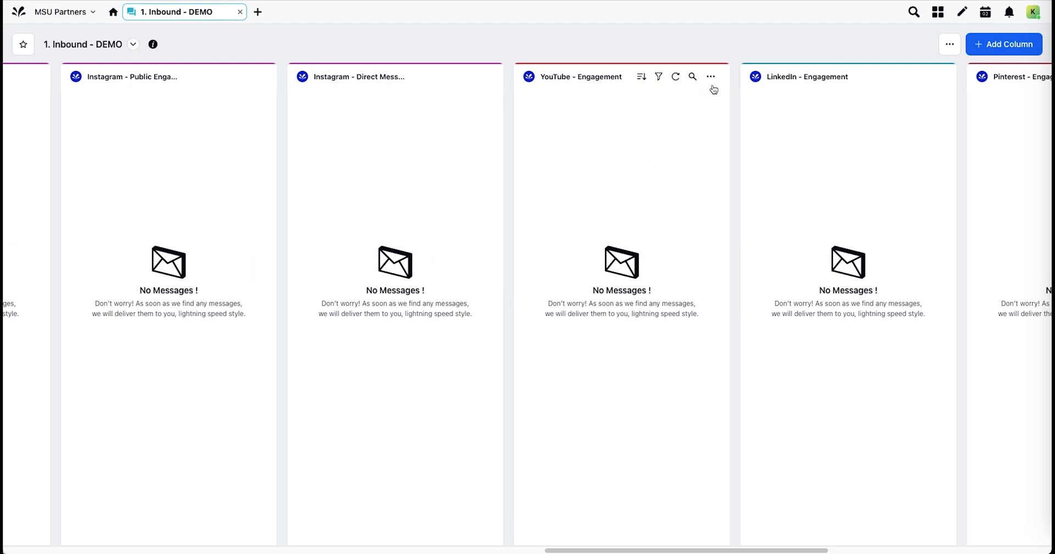
left_click(712, 77)
left_click(724, 181)
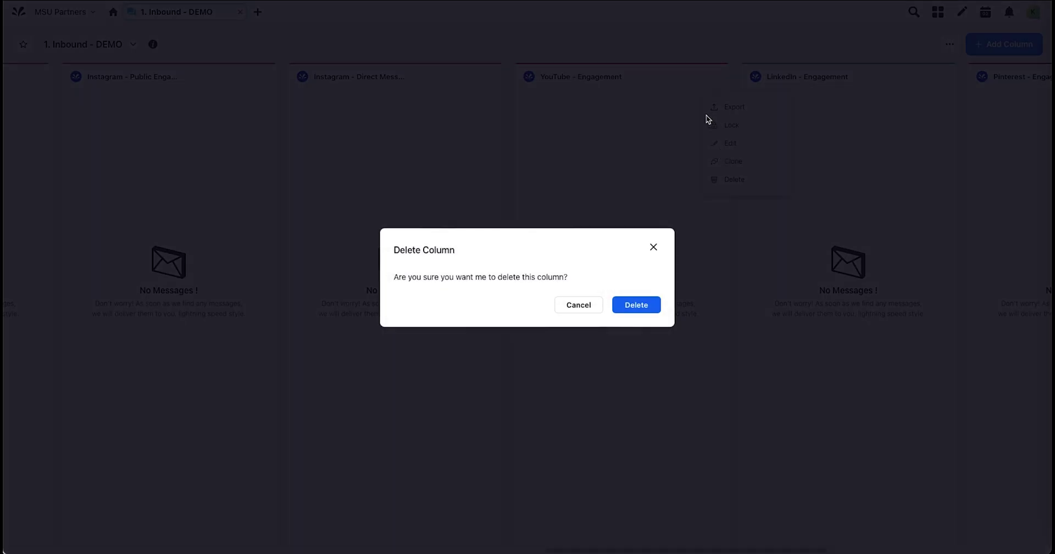
left_click(636, 305)
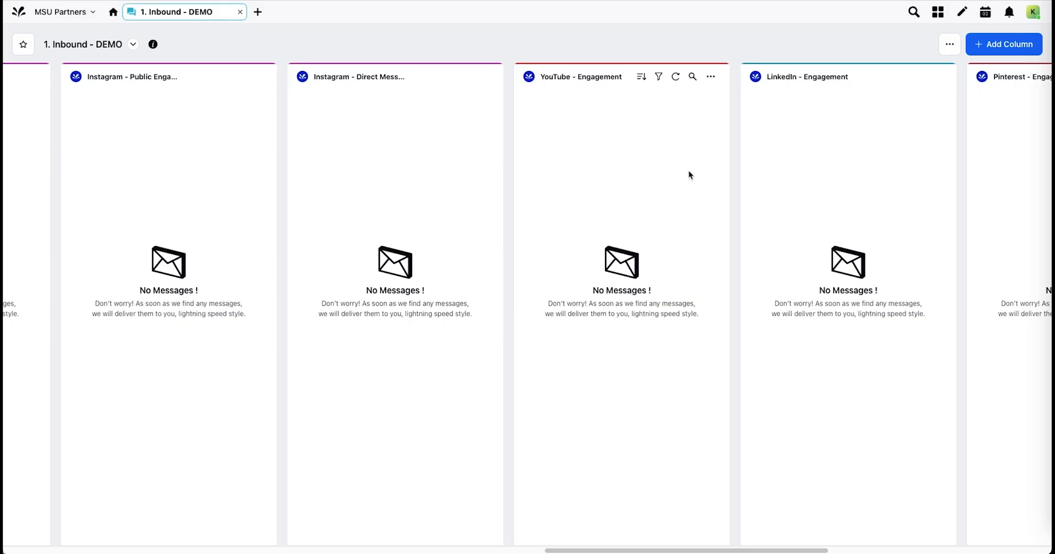
left_click(710, 77)
left_click(731, 179)
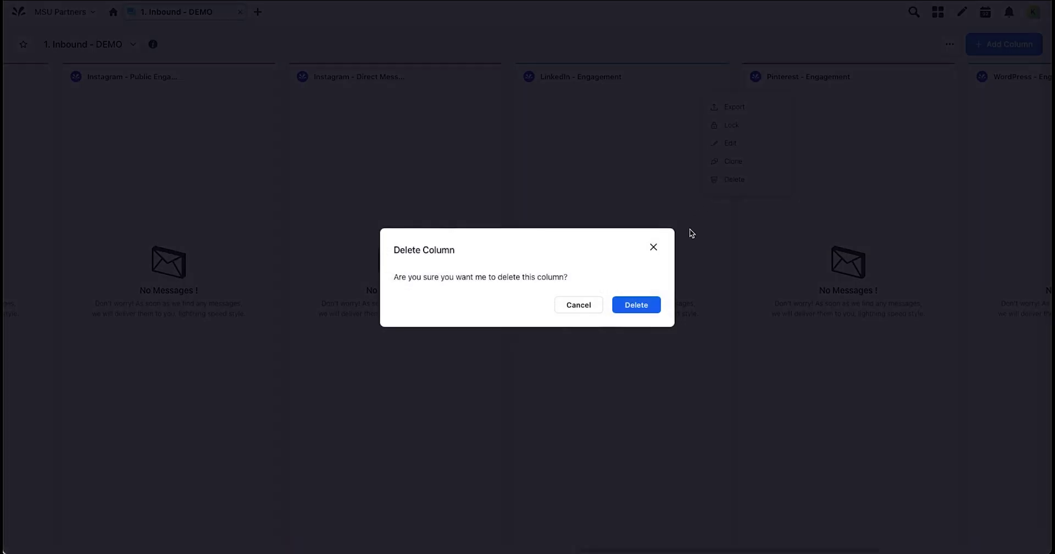
left_click(647, 305)
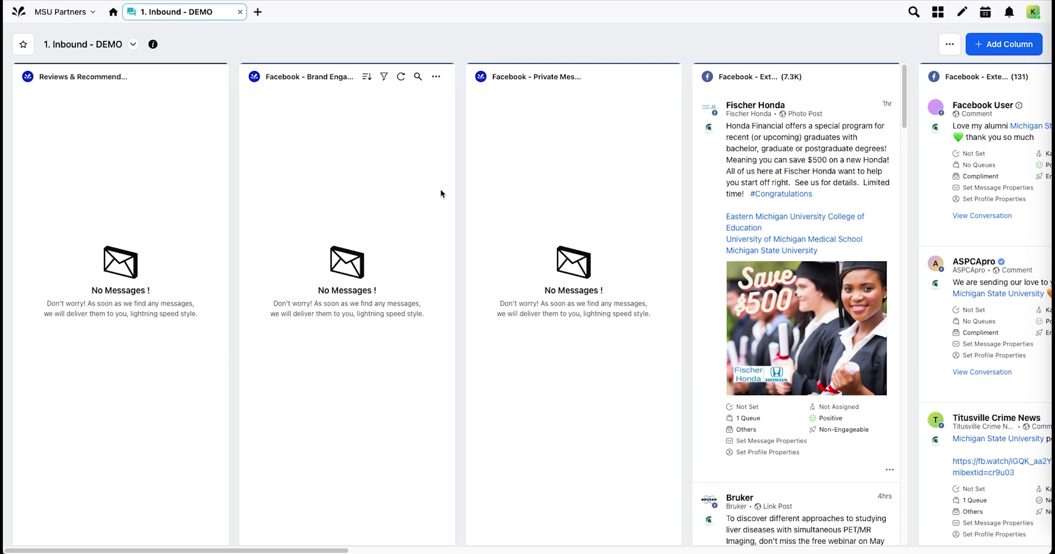
Review the Facebook - Brand Engagement column's queues and account groups, then update the column unchanged
left_click(437, 76)
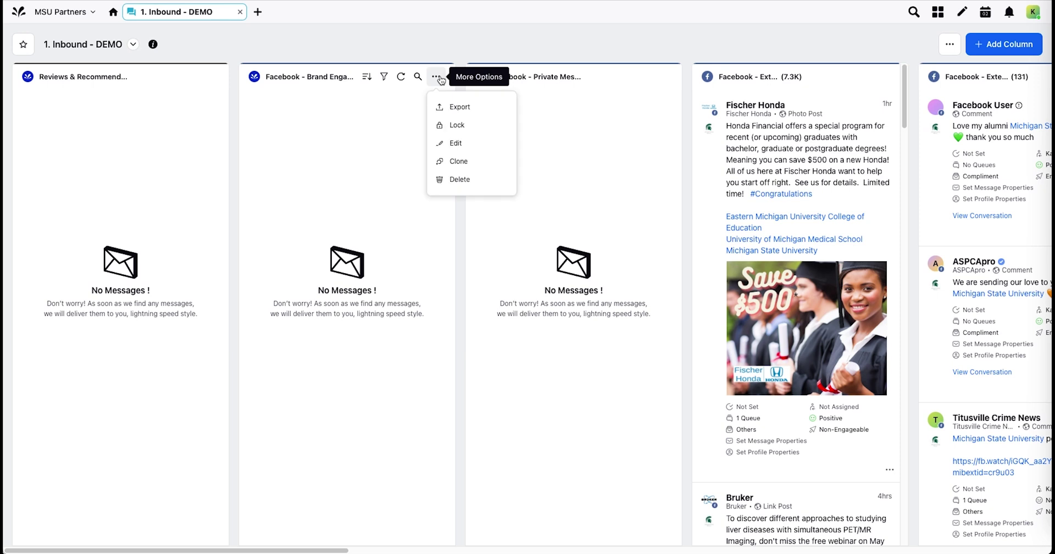
left_click(446, 143)
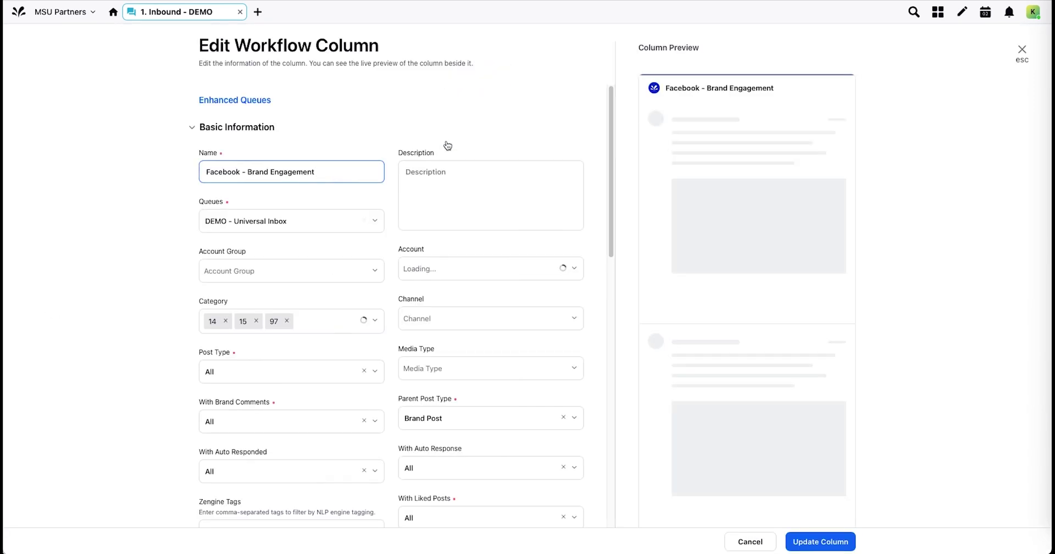
left_click(307, 223)
left_click(306, 223)
left_click(306, 222)
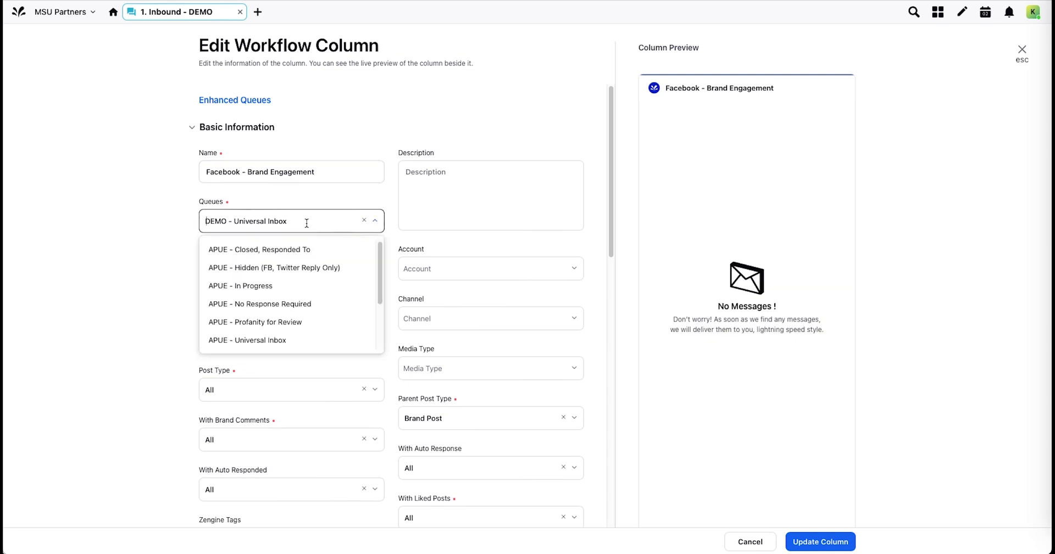
left_click(138, 253)
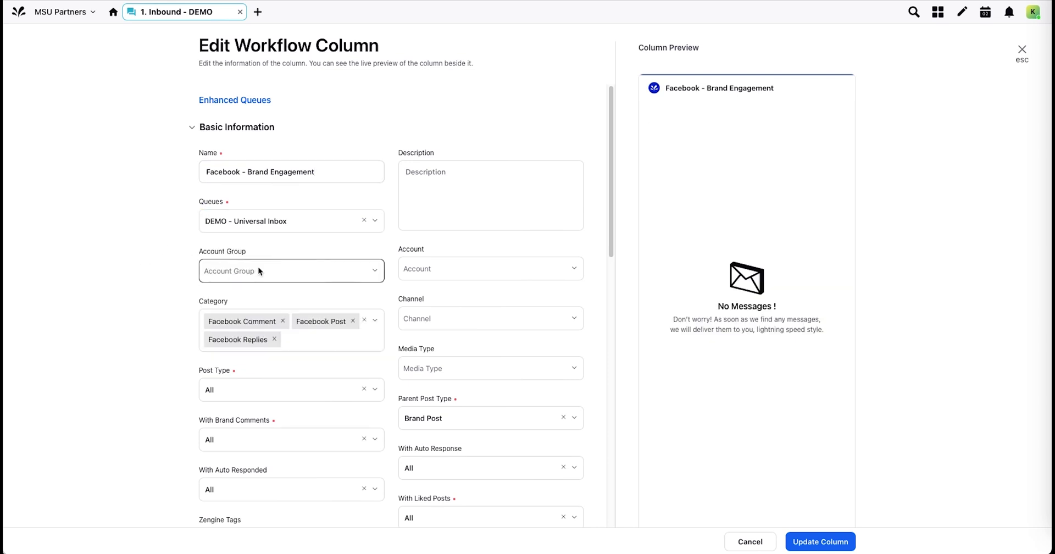
left_click(258, 269)
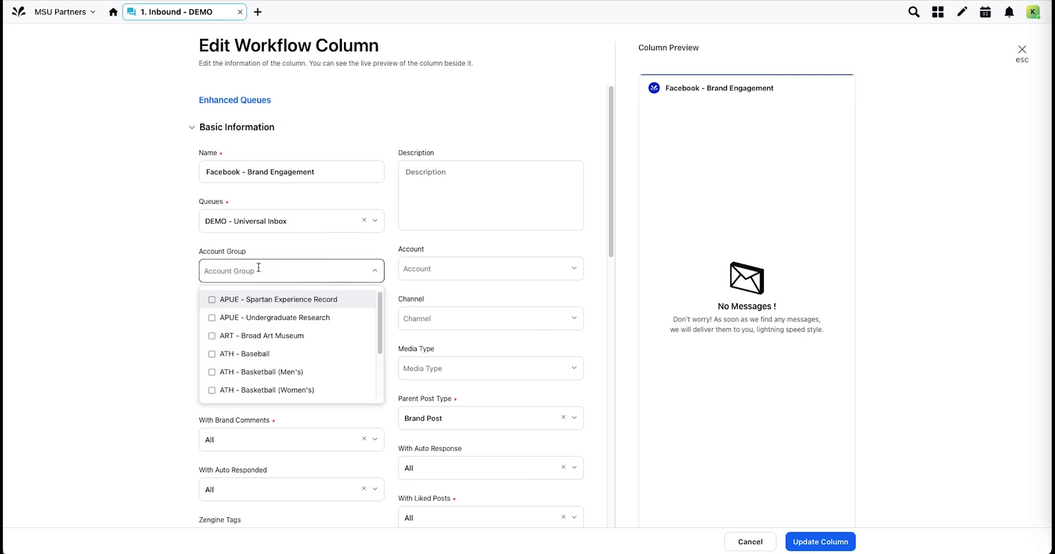
left_click(136, 278)
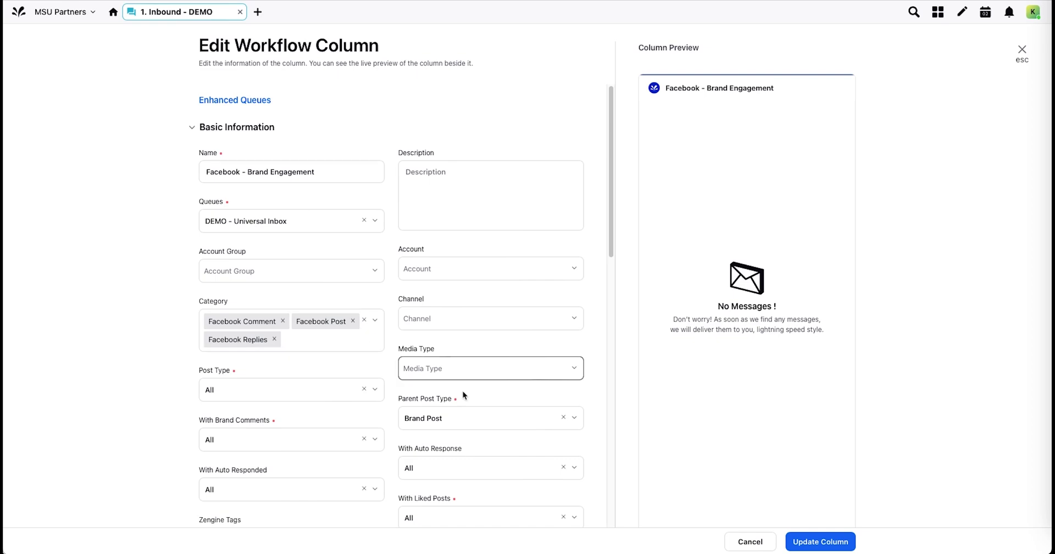
left_click(831, 544)
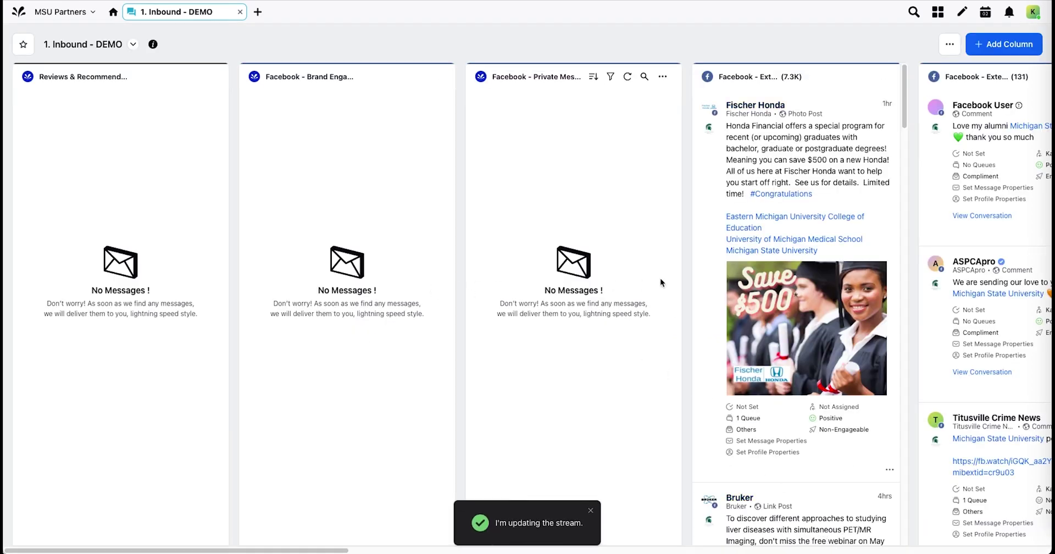
mouse_move(971, 264)
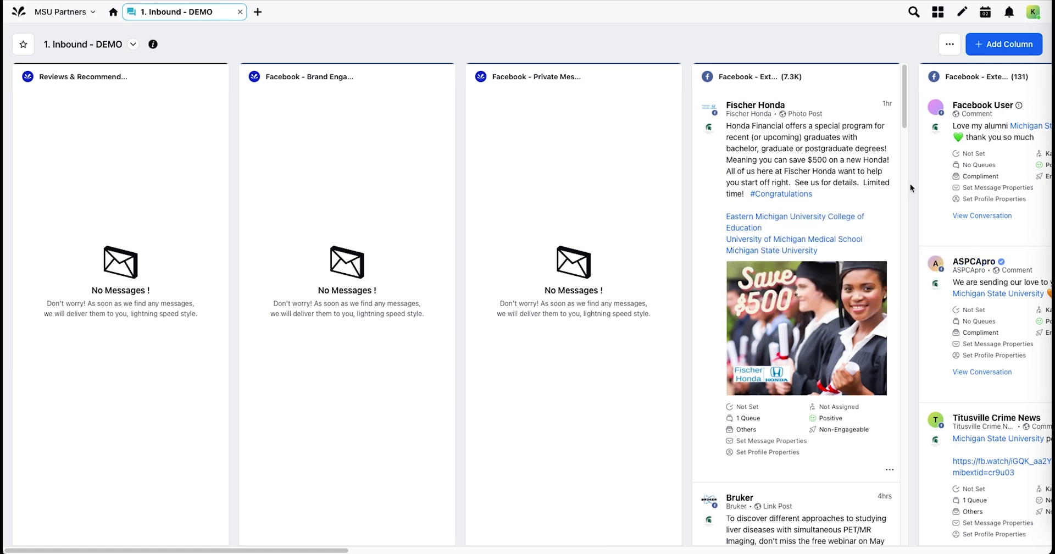
Inspect the Facebook tagged-posts column settings and close them without changes
scroll(910, 183, "right", 5)
scroll(793, 174, "right", 4)
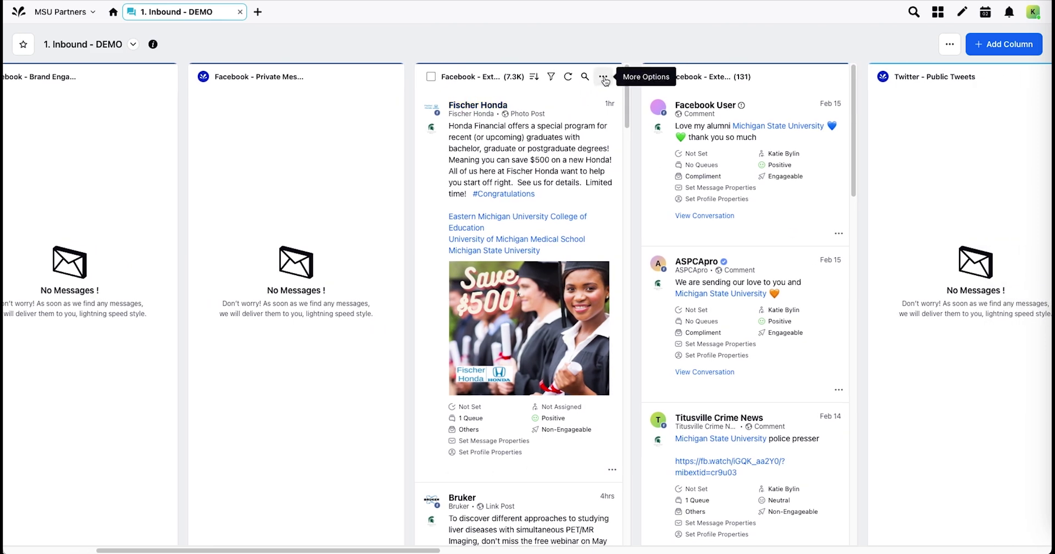
left_click(602, 76)
left_click(618, 143)
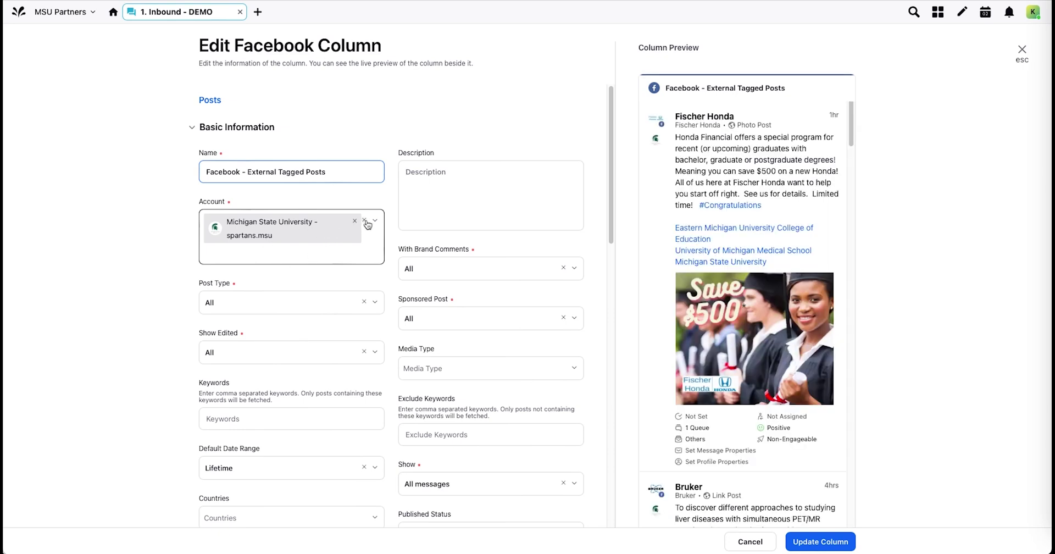
left_click(750, 541)
Re-save the Twitter Feed column's settings with Update Column
scroll(875, 254, "right", 10)
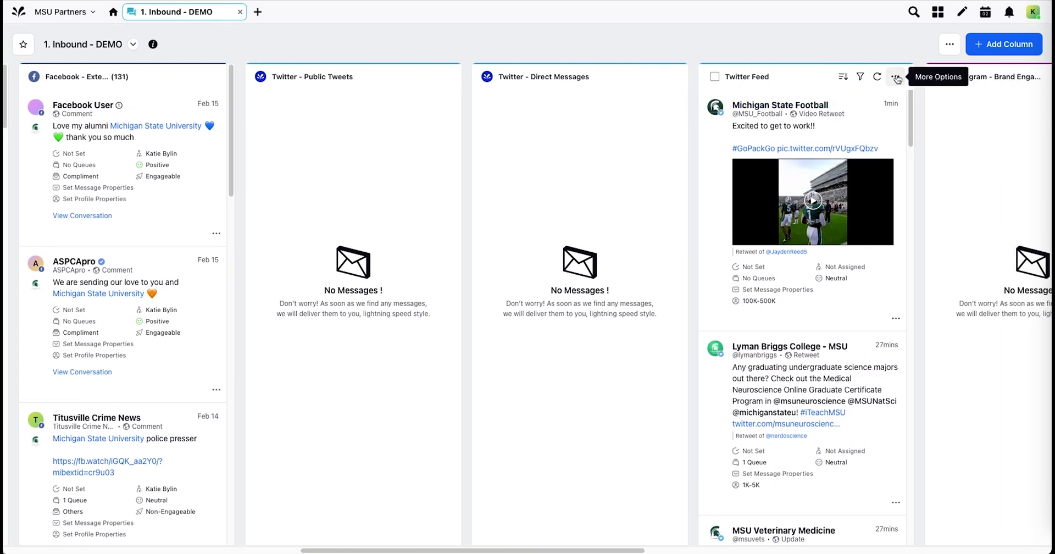
left_click(895, 80)
left_click(907, 143)
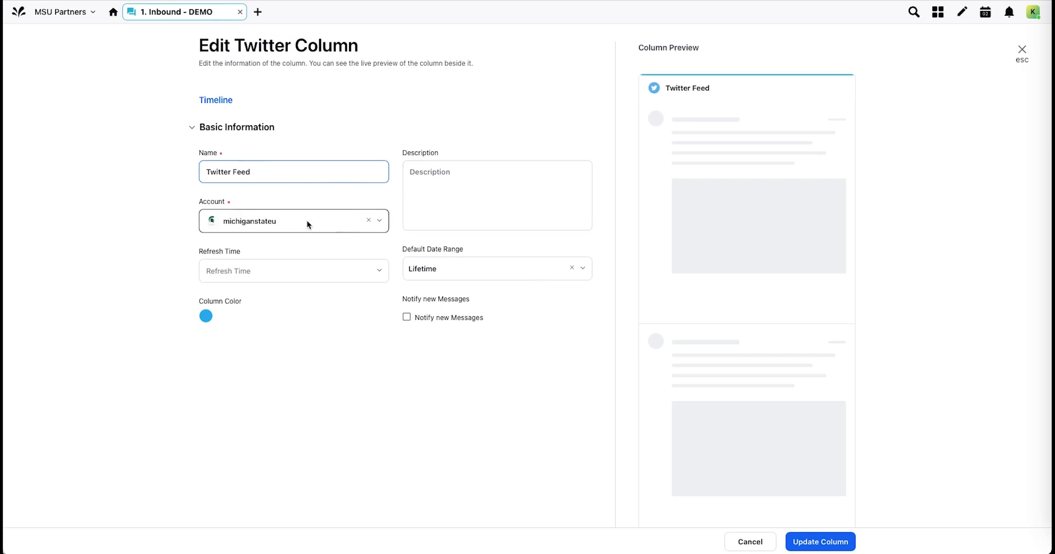
left_click(844, 543)
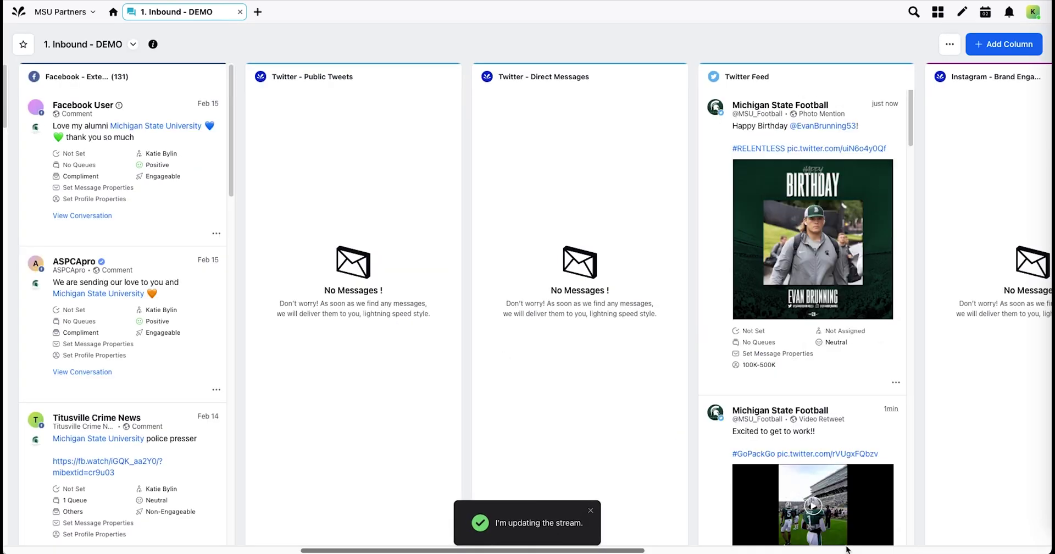
Share the dashboard after removing the MSU workspace from its audience
left_click(947, 51)
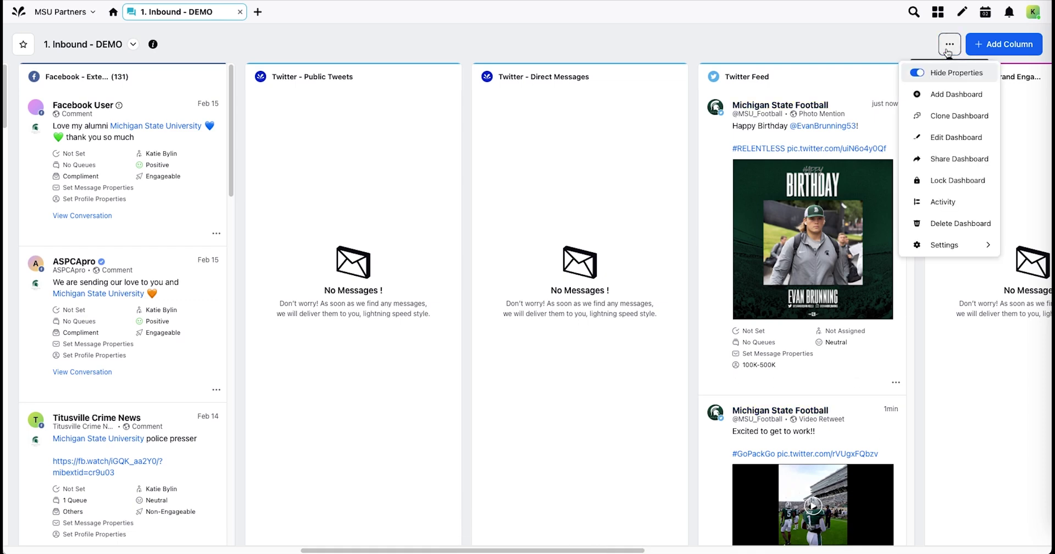
left_click(950, 161)
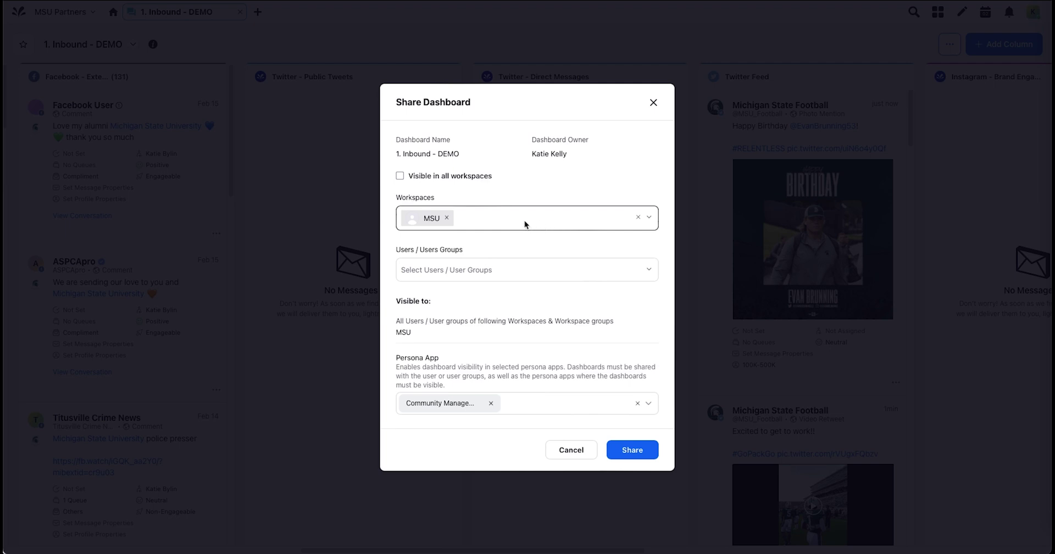
left_click(447, 218)
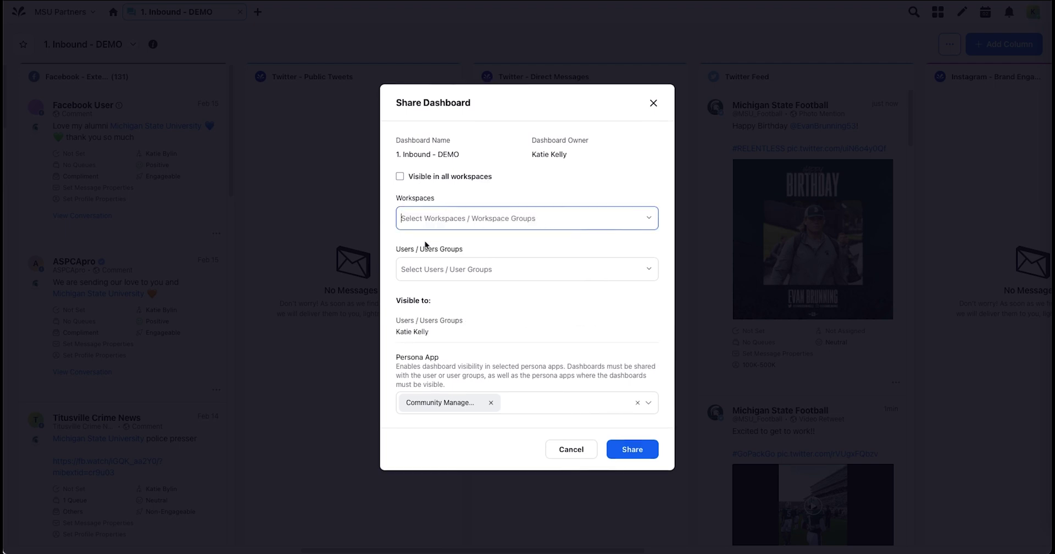
left_click(422, 268)
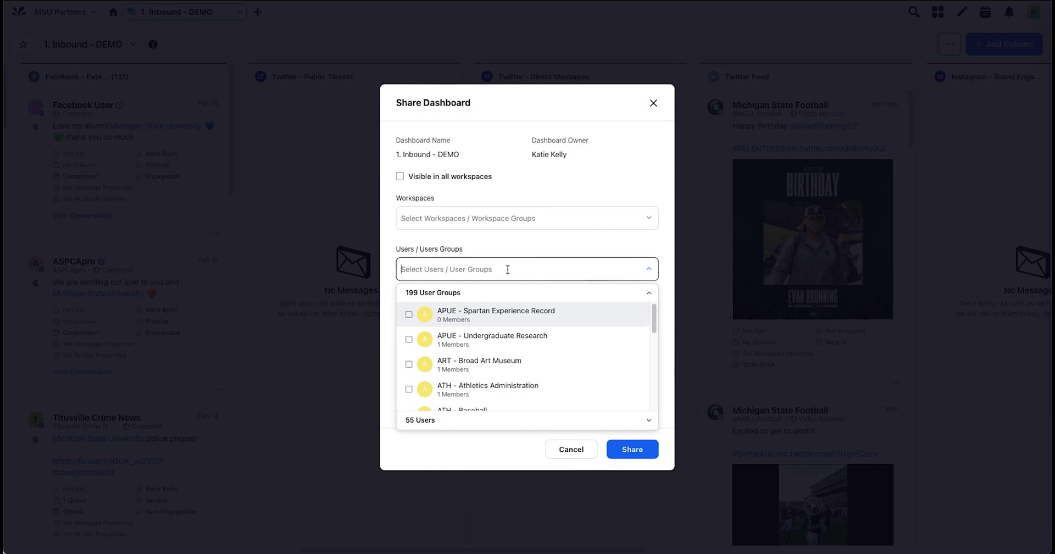
left_click(631, 448)
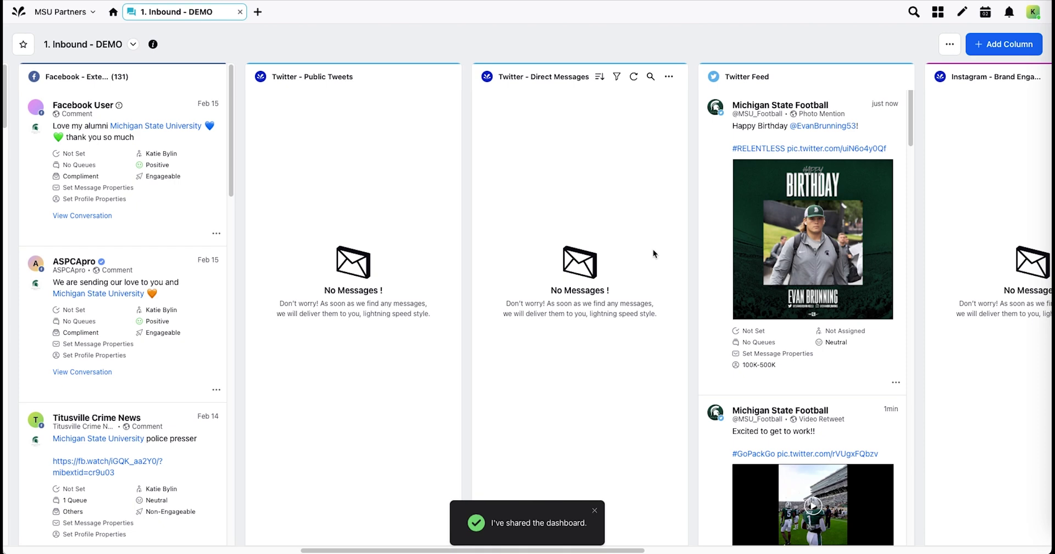
scroll(653, 249, "left", 10)
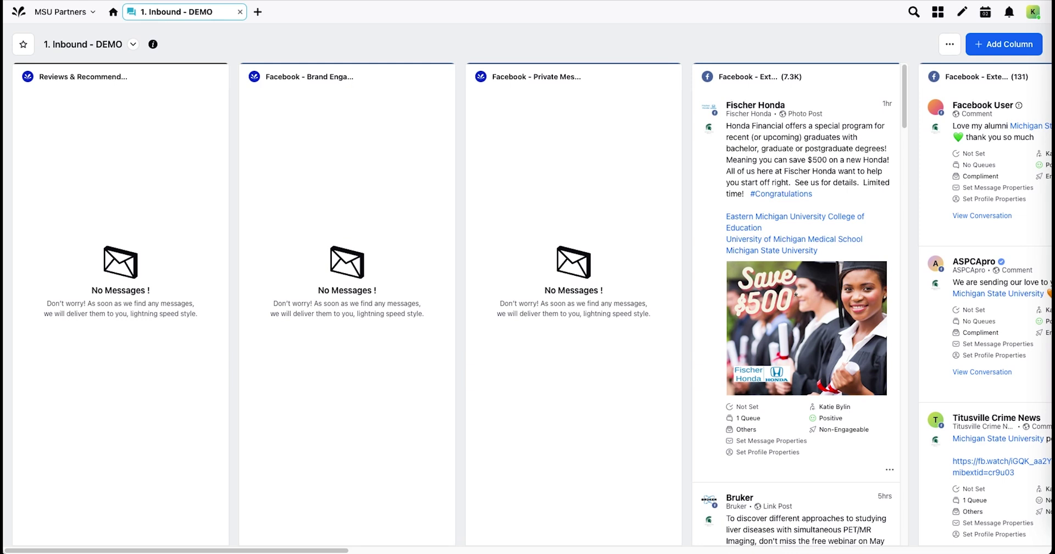
Switch to the TEMPLATE 2. Resolution - Unit Name dashboard from the dashboards list
left_click(134, 44)
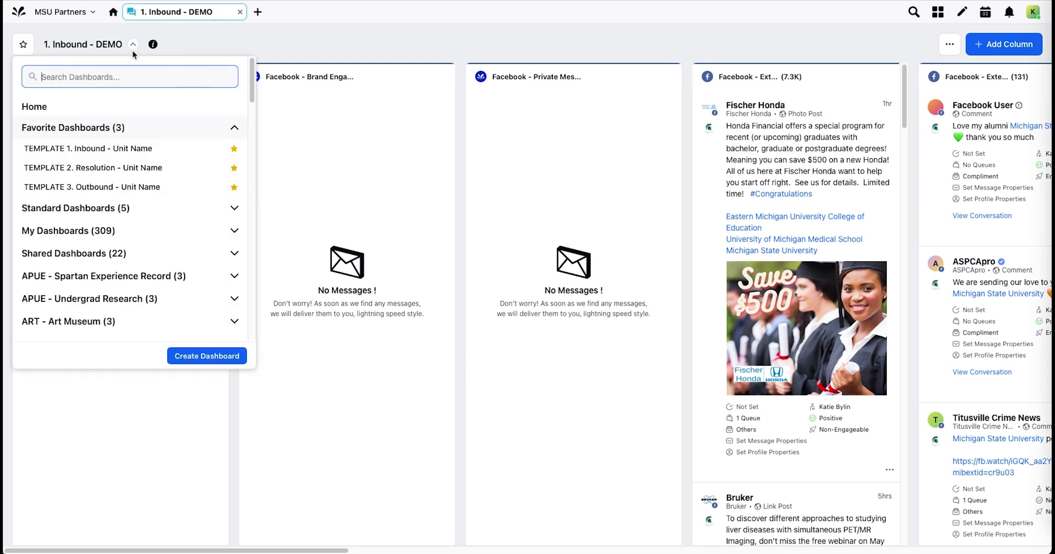
left_click(98, 168)
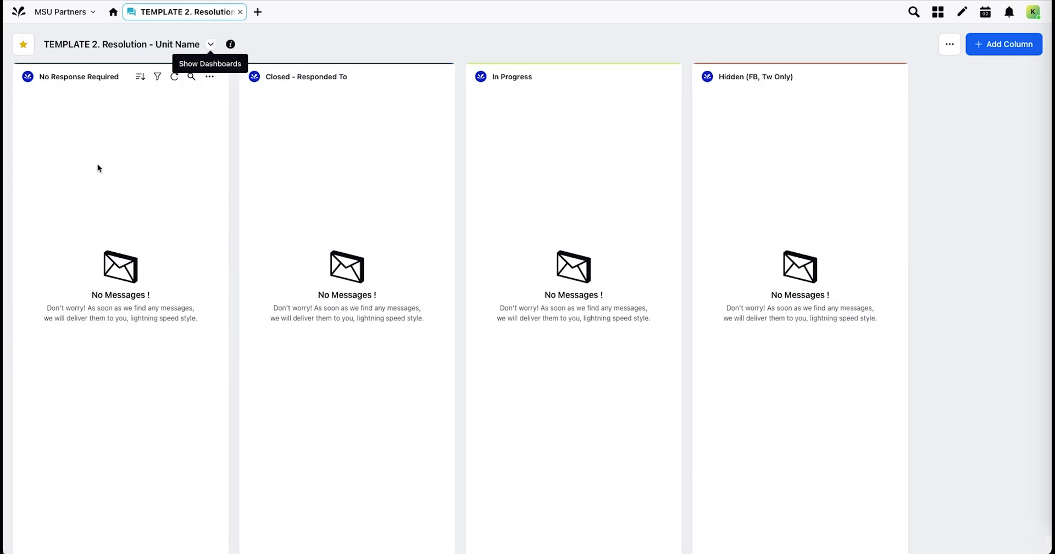
Clone the Resolution template as '2. Resolution - DEMO' with the Templates tag removed
left_click(949, 44)
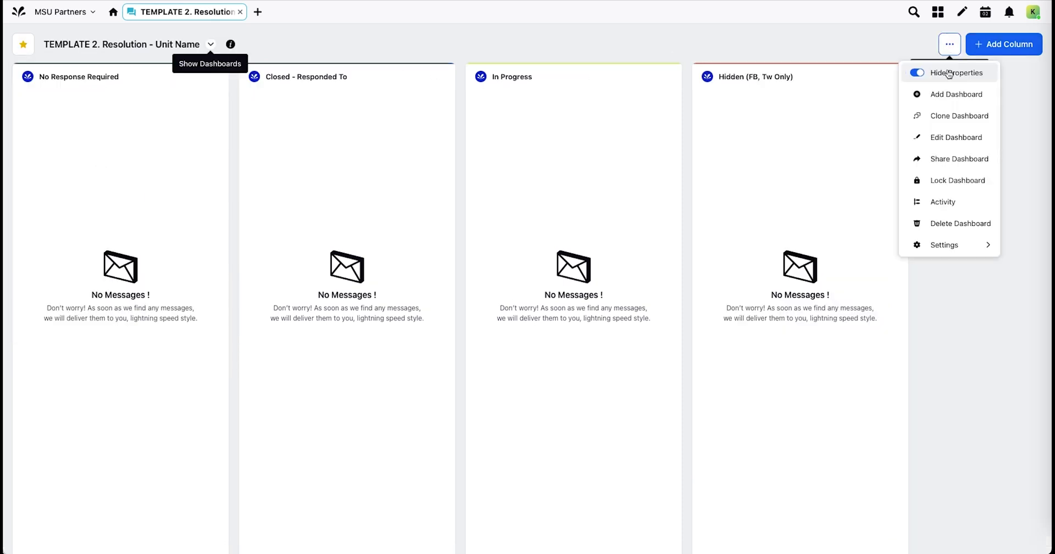
left_click(950, 117)
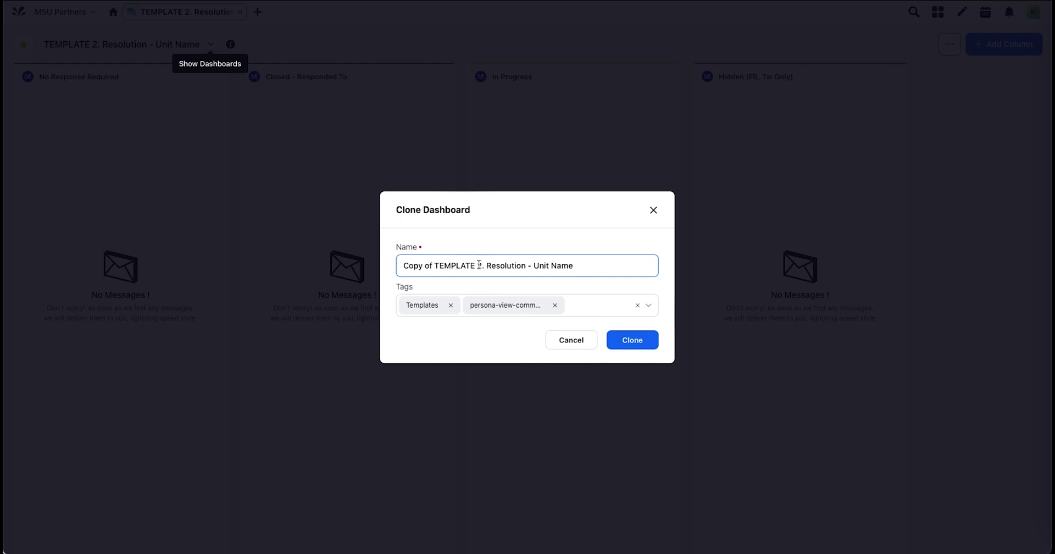
left_click_drag(478, 264, 334, 264)
key("BackSpace")
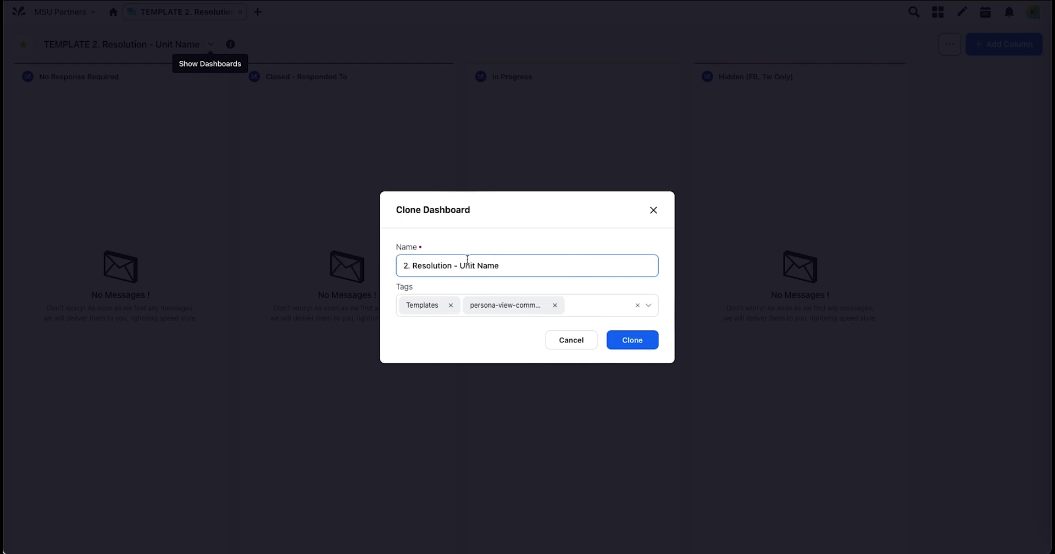
left_click_drag(508, 268, 460, 265)
type("DEMO")
left_click(450, 305)
left_click(639, 341)
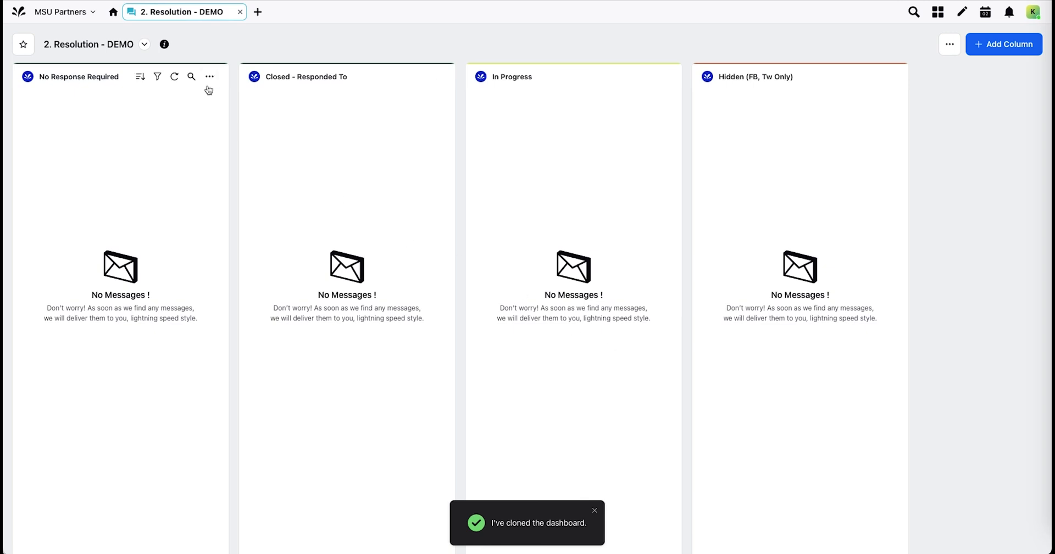
Check the queue settings of the No Response Required, Closed - Responded To and In Progress columns without changes
left_click(209, 76)
left_click(229, 143)
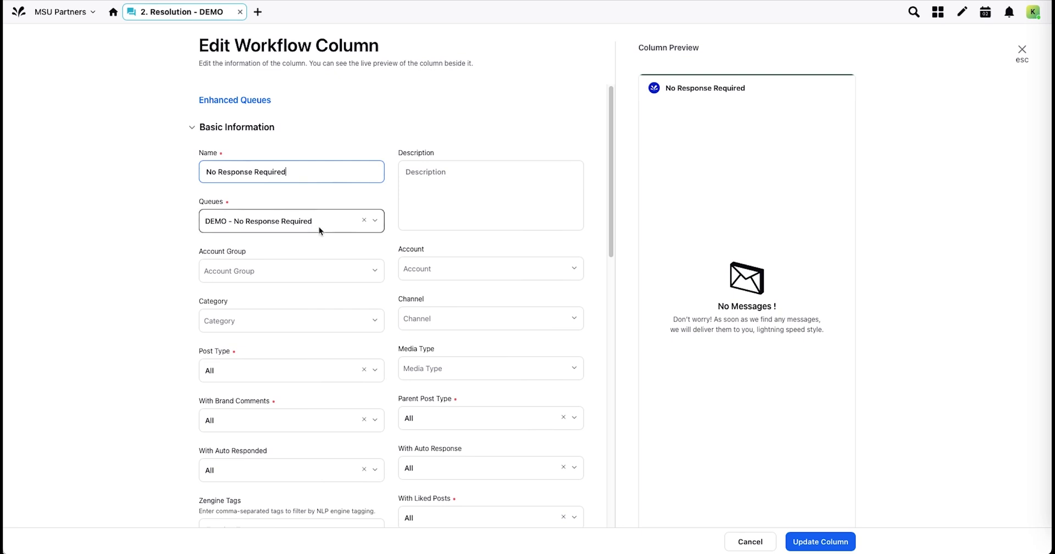
left_click(751, 541)
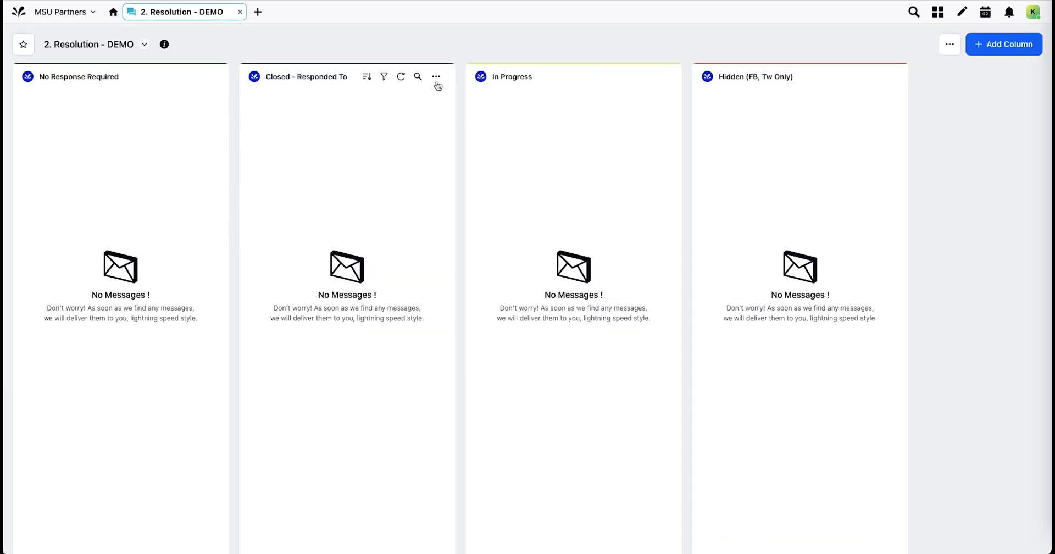
left_click(436, 76)
left_click(455, 145)
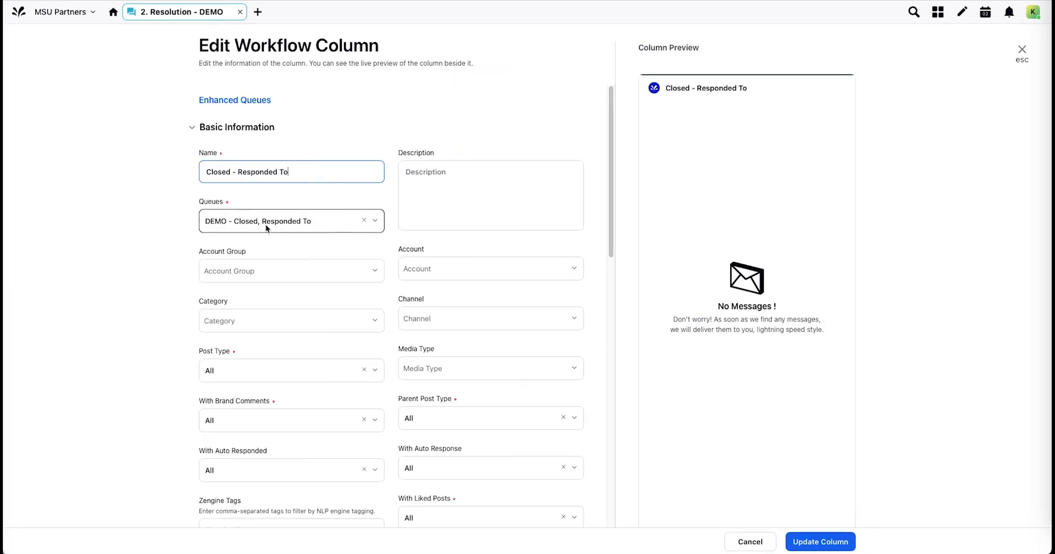
left_click(752, 542)
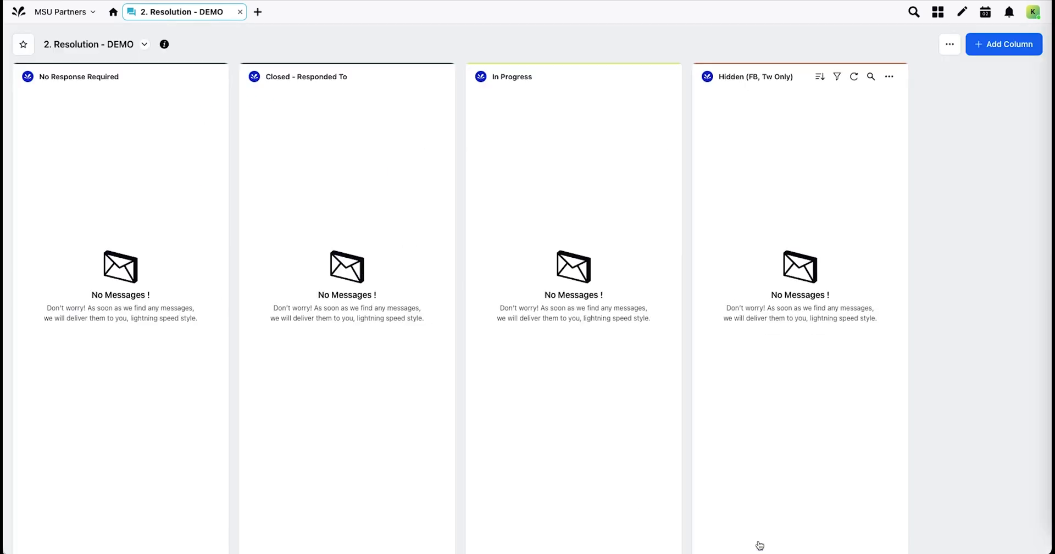
left_click(661, 76)
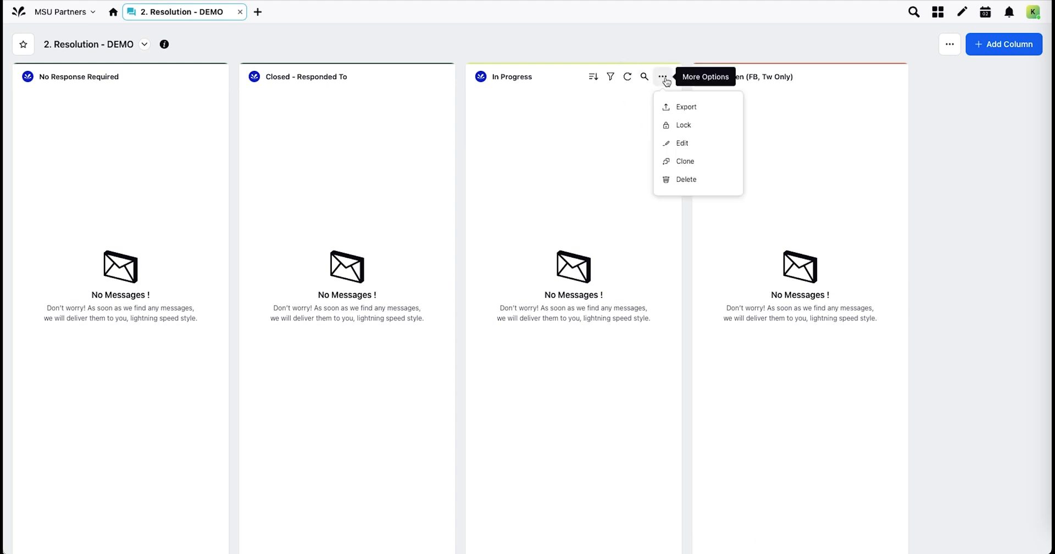
left_click(687, 145)
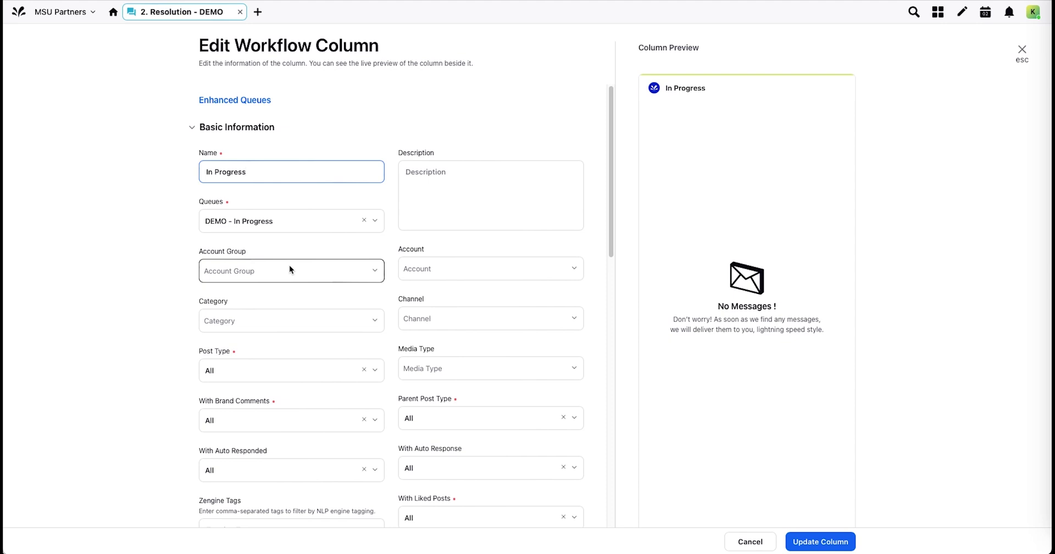
left_click(751, 541)
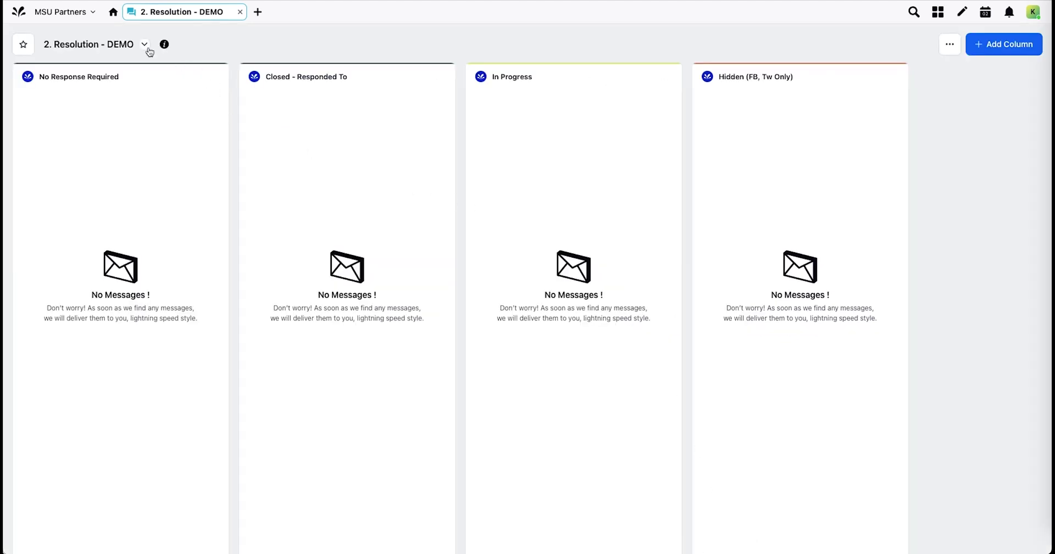
Open TEMPLATE 3. Outbound - Unit Name and clone it as '3. Outbound - DEMO' without the Templates tag
left_click(146, 46)
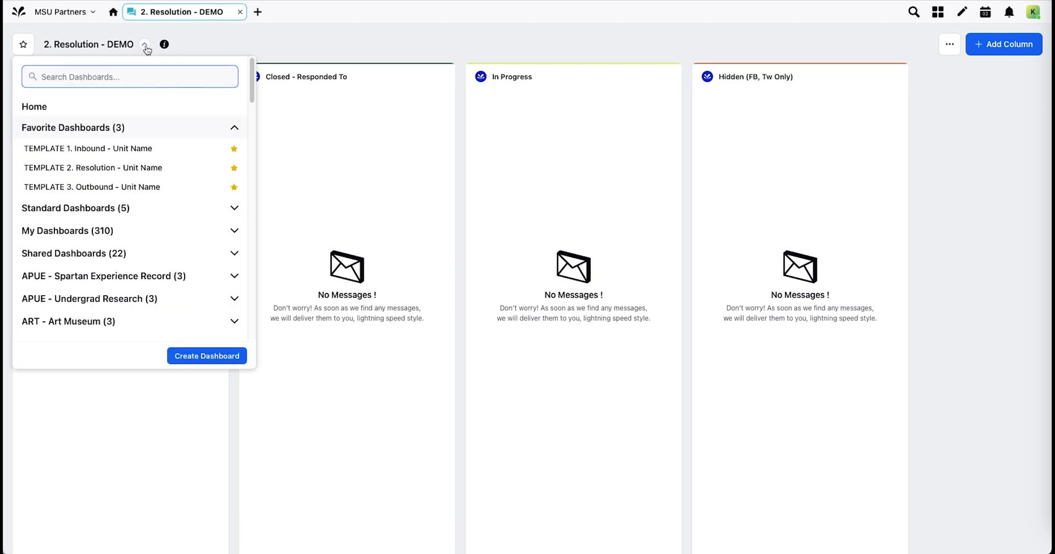
left_click(118, 186)
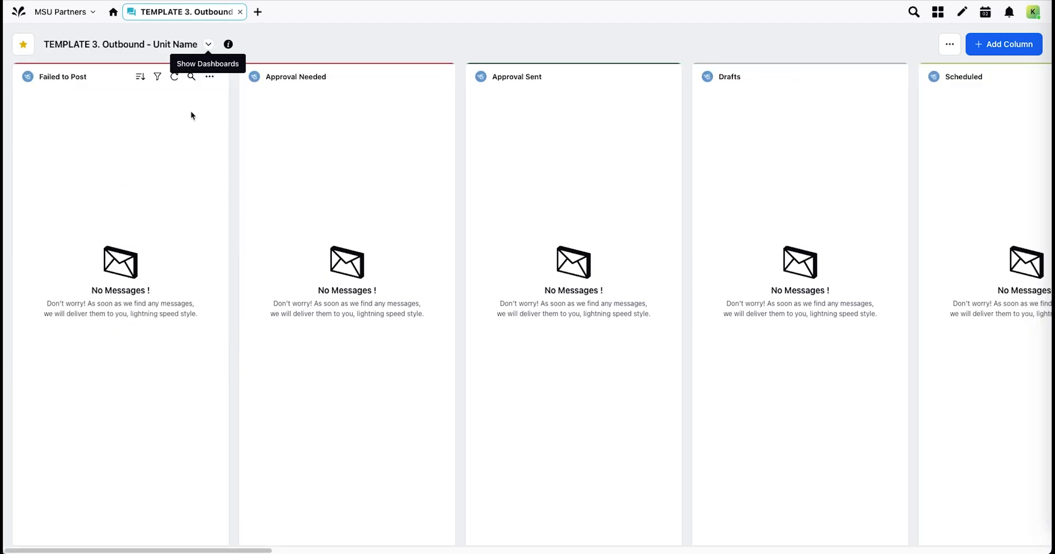
left_click(949, 44)
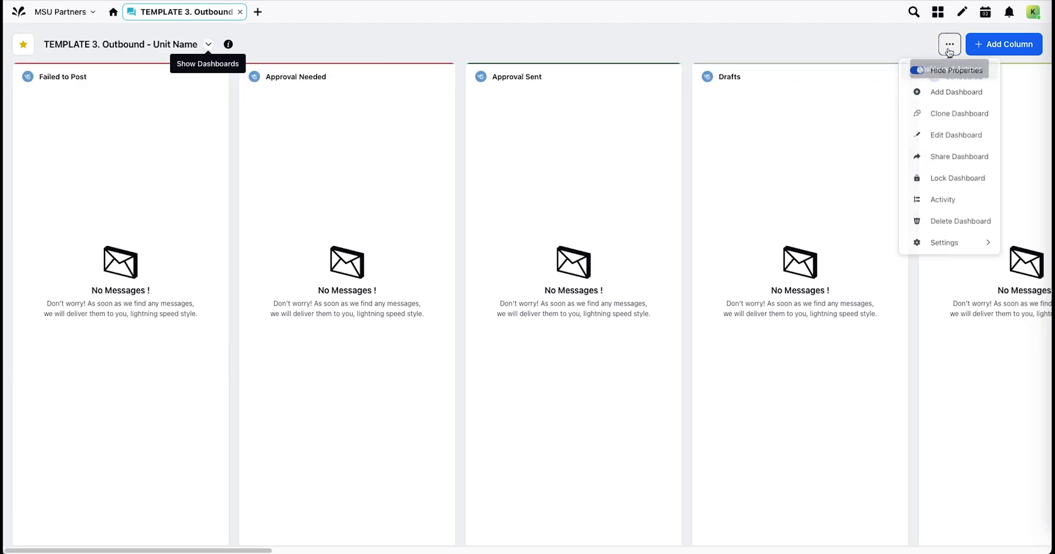
left_click(955, 116)
left_click_drag(478, 265, 313, 264)
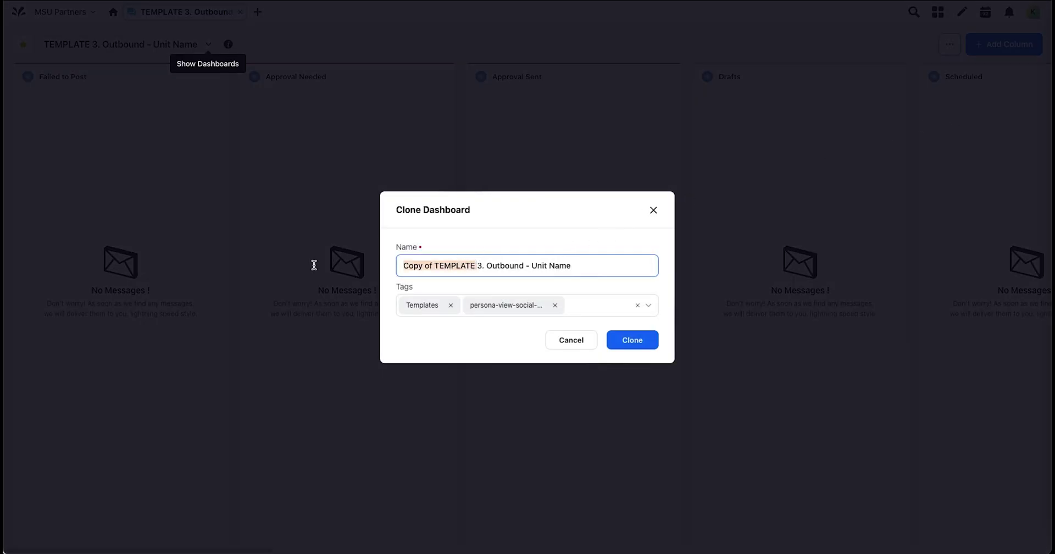
key("BackSpace")
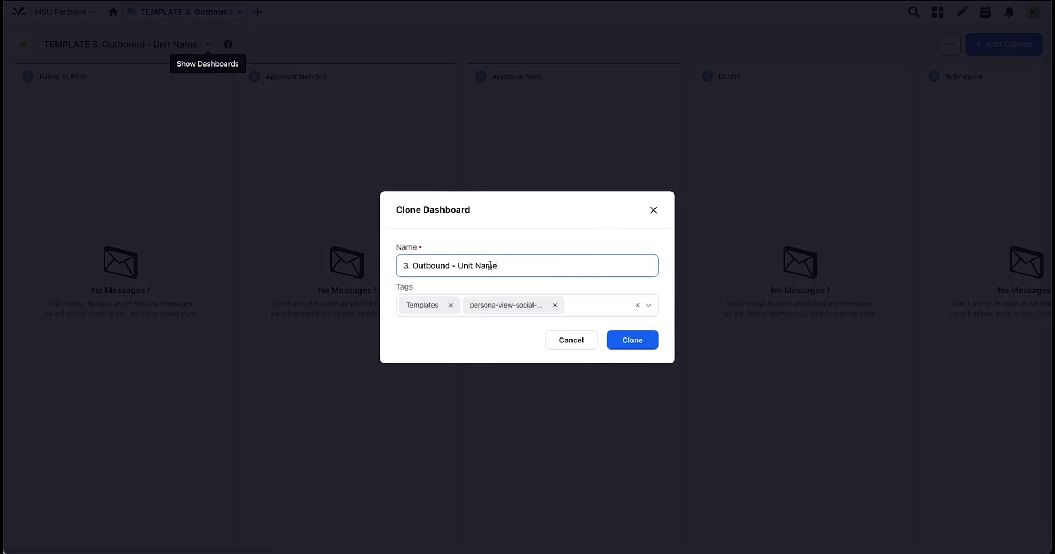
left_click_drag(496, 266, 457, 265)
type("DEMO")
left_click(450, 305)
left_click(632, 341)
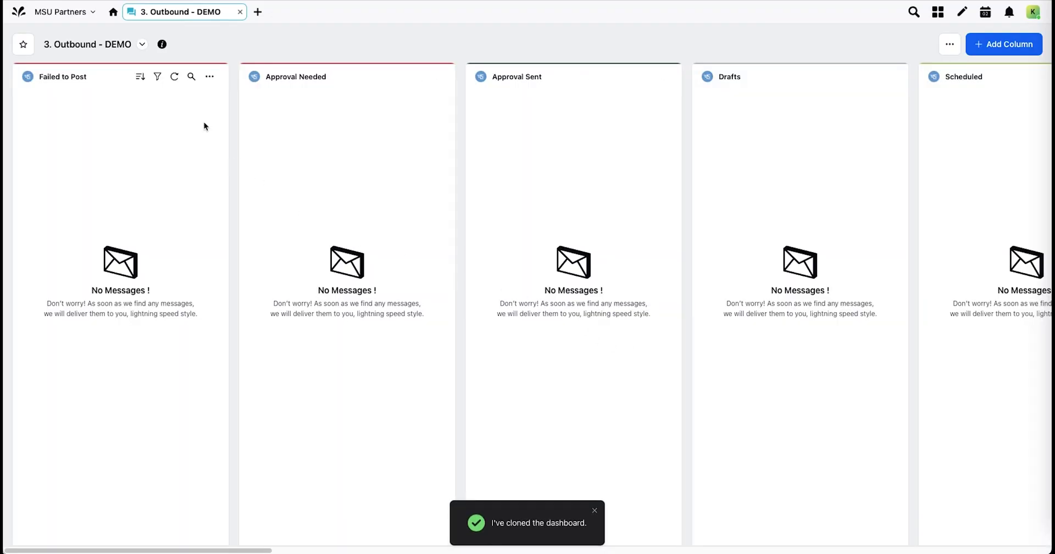
Re-save the Failed to Post column with its Account Group kept as DEMO
left_click(210, 76)
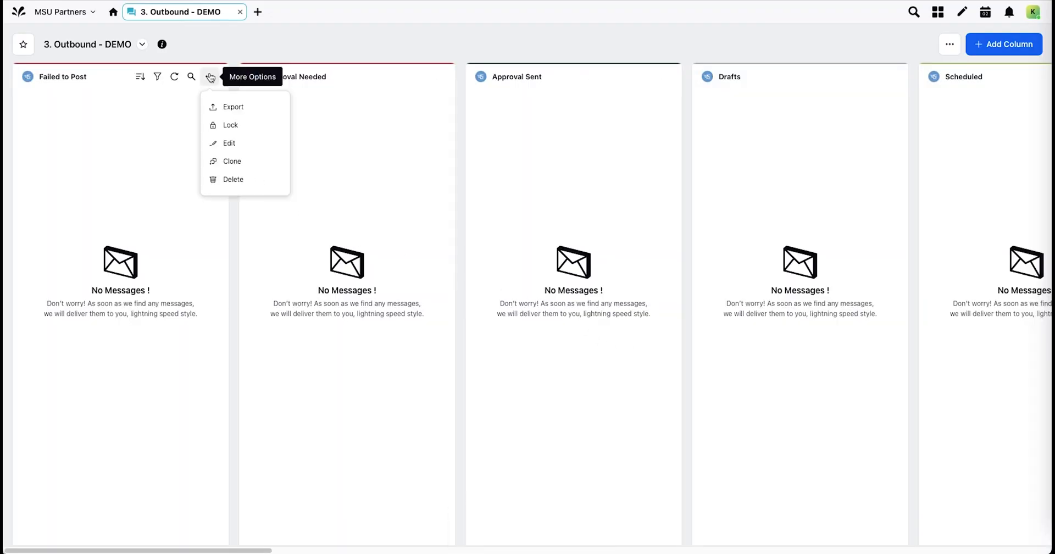
left_click(226, 144)
scroll(290, 247, "down", 3)
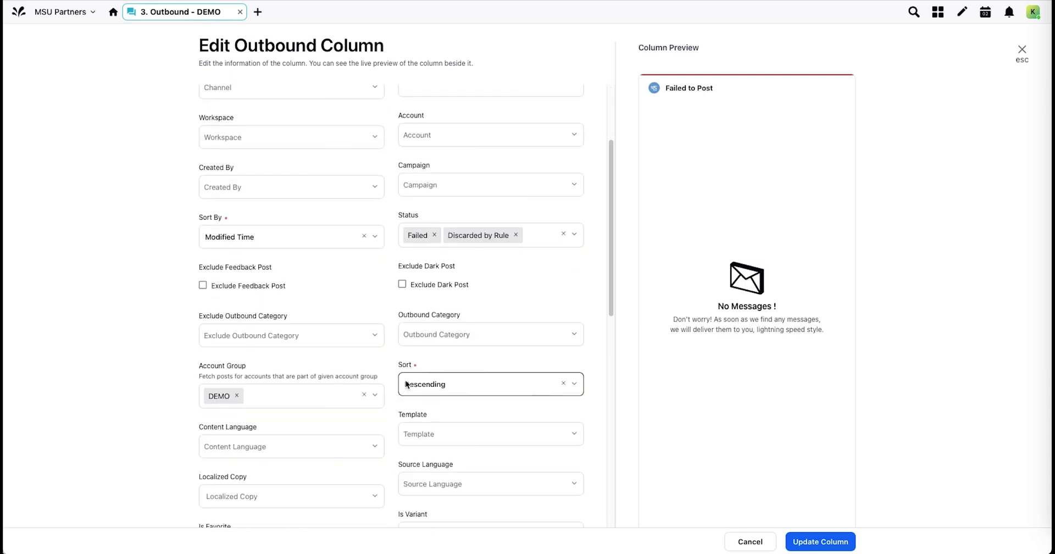
scroll(405, 379, "down", 4)
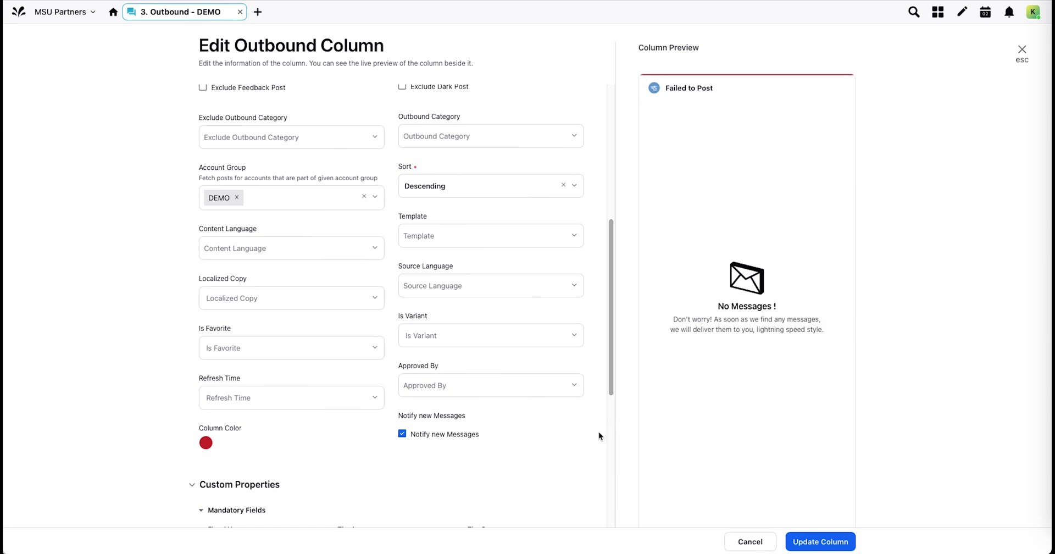
scroll(597, 441, "down", 1)
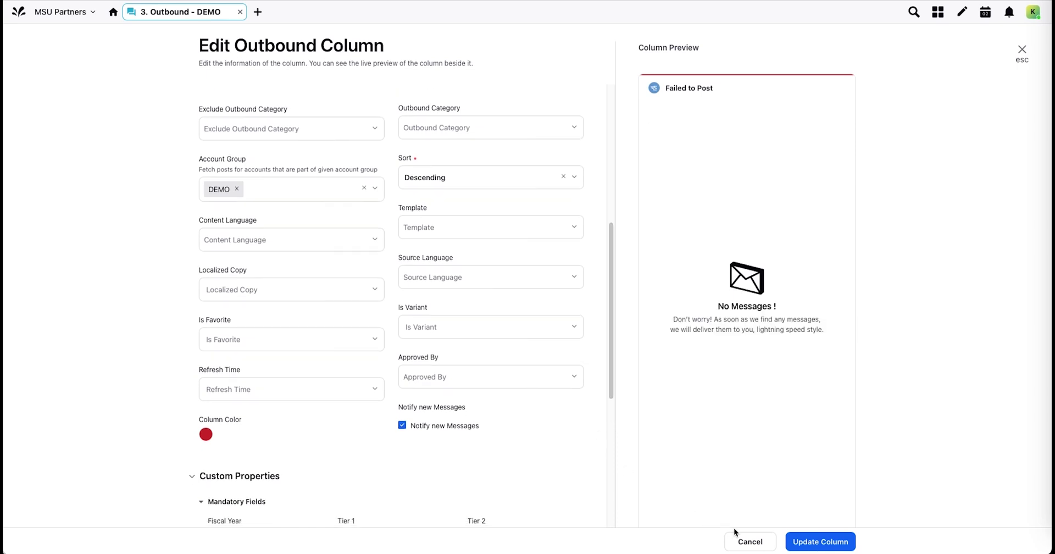
left_click(818, 541)
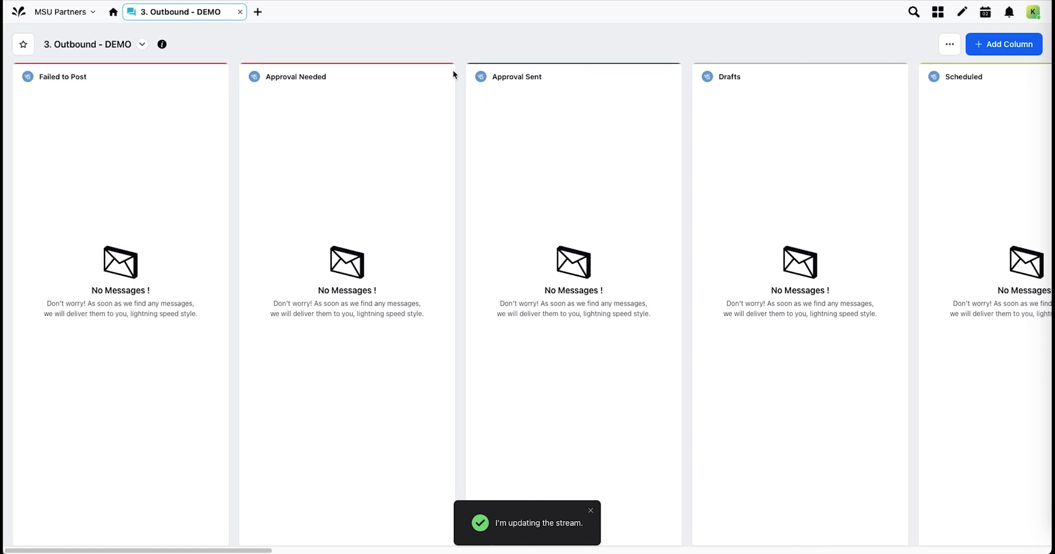
Look at the Approval Needed column's options without changes, then scroll the board right
left_click(439, 77)
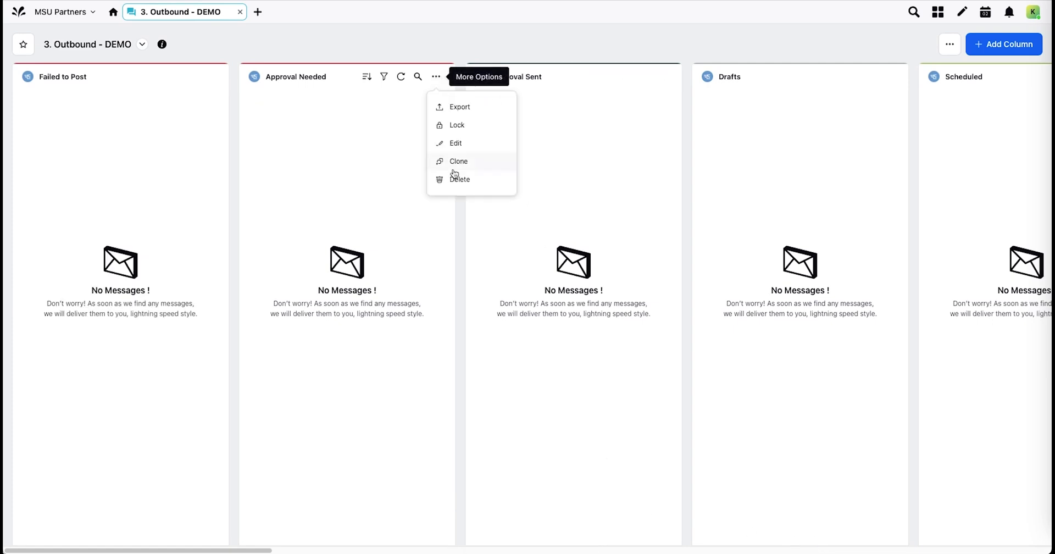
left_click(582, 42)
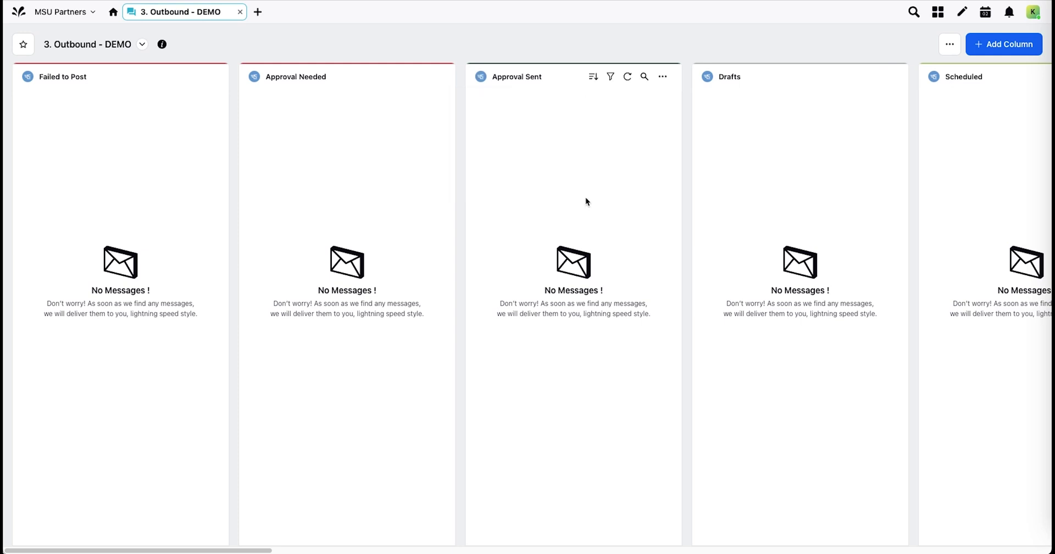
scroll(585, 196, "right", 8)
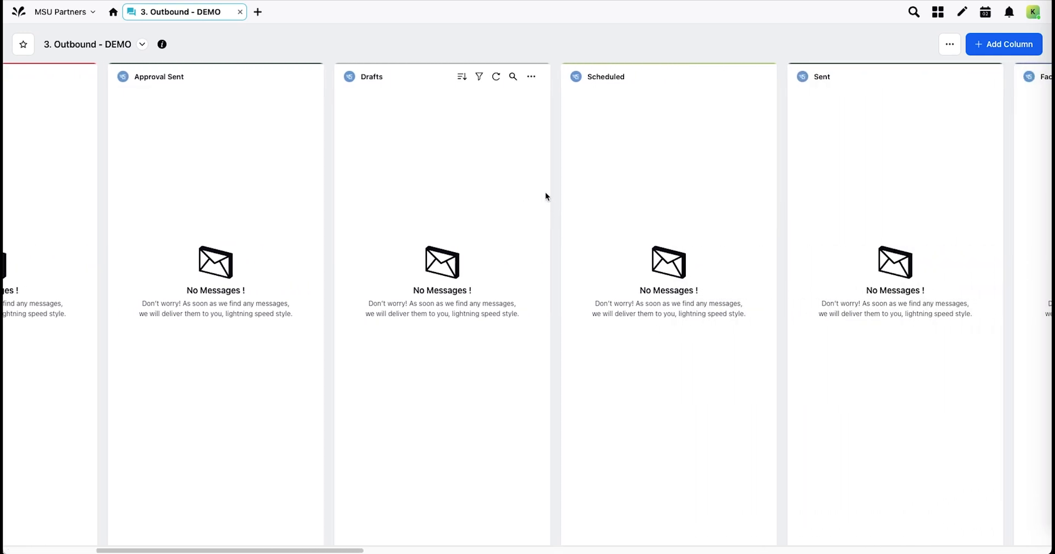
Review the Drafts column settings for the DEMO account group and cancel without changes
left_click(472, 77)
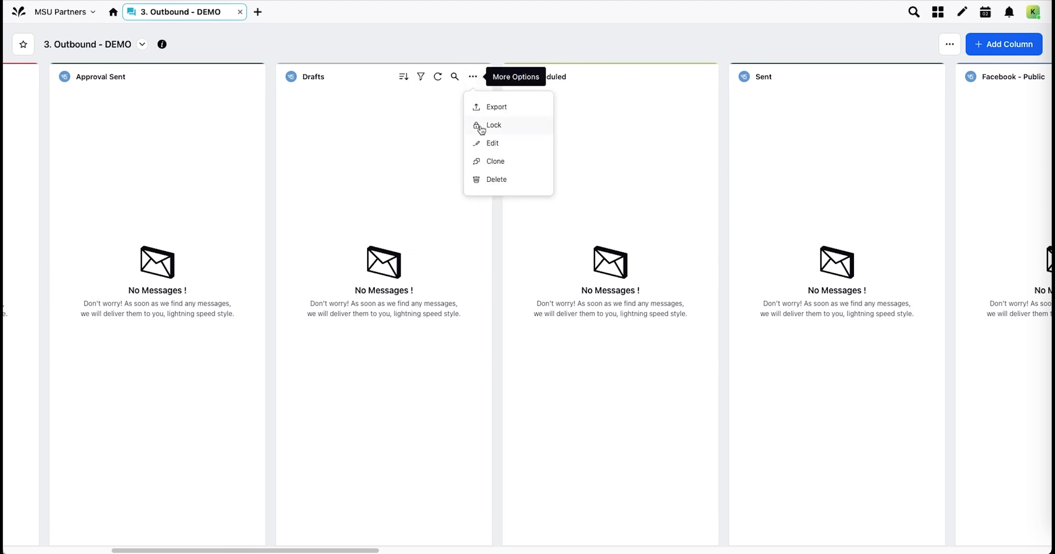
left_click(490, 144)
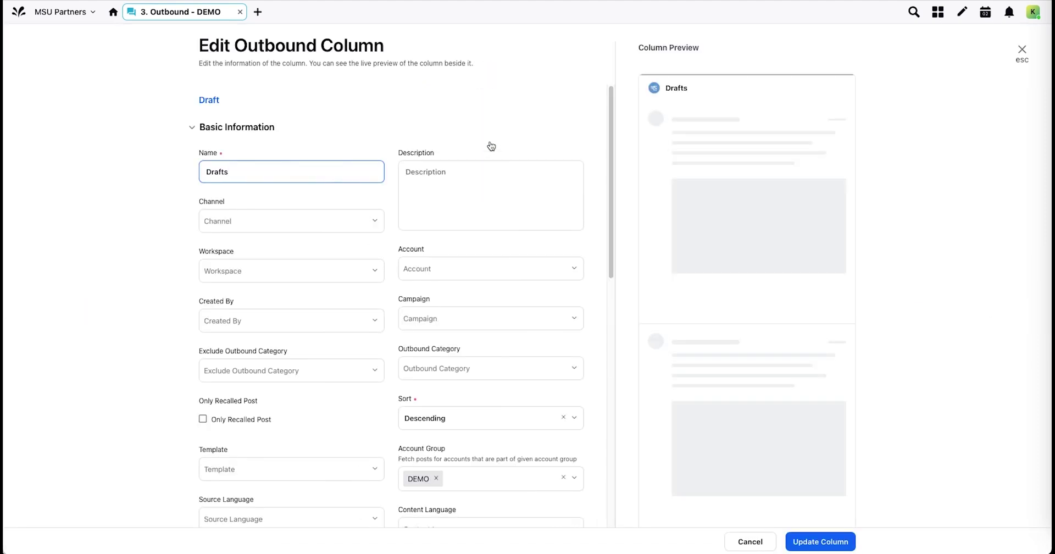
scroll(397, 268, "down", 1)
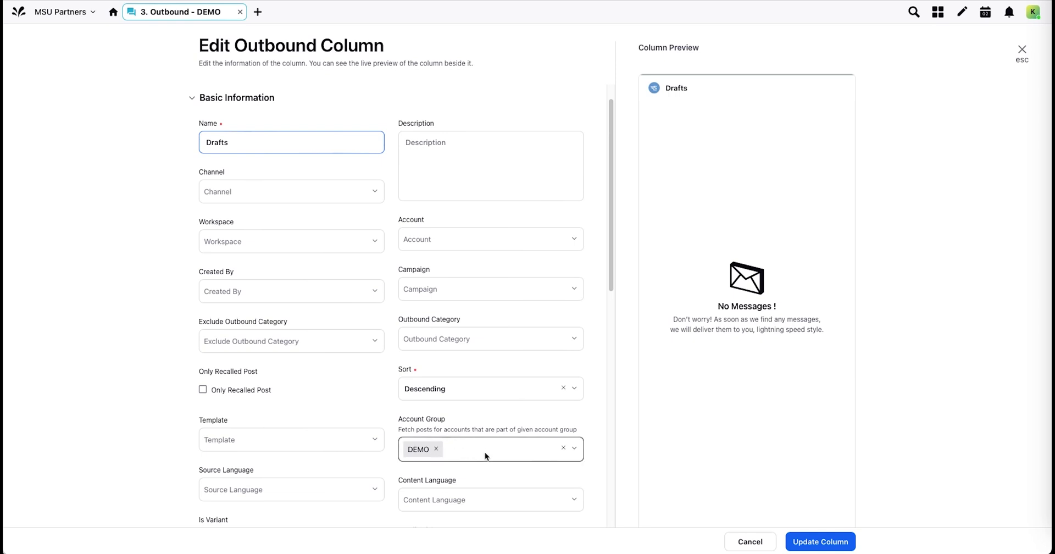
left_click(766, 542)
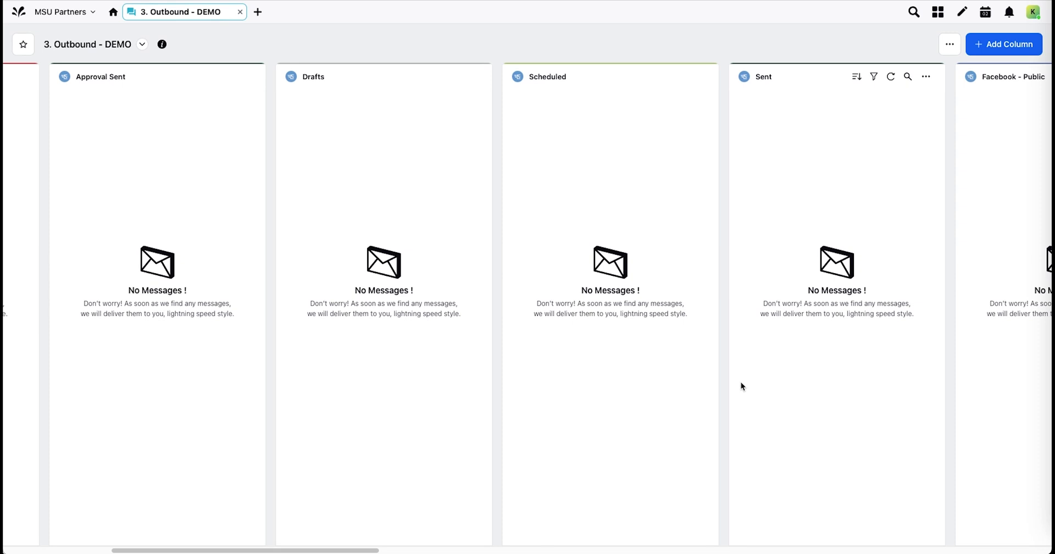
Update the Facebook - Public column, confirming its Account Group is DEMO
scroll(736, 383, "right", 7)
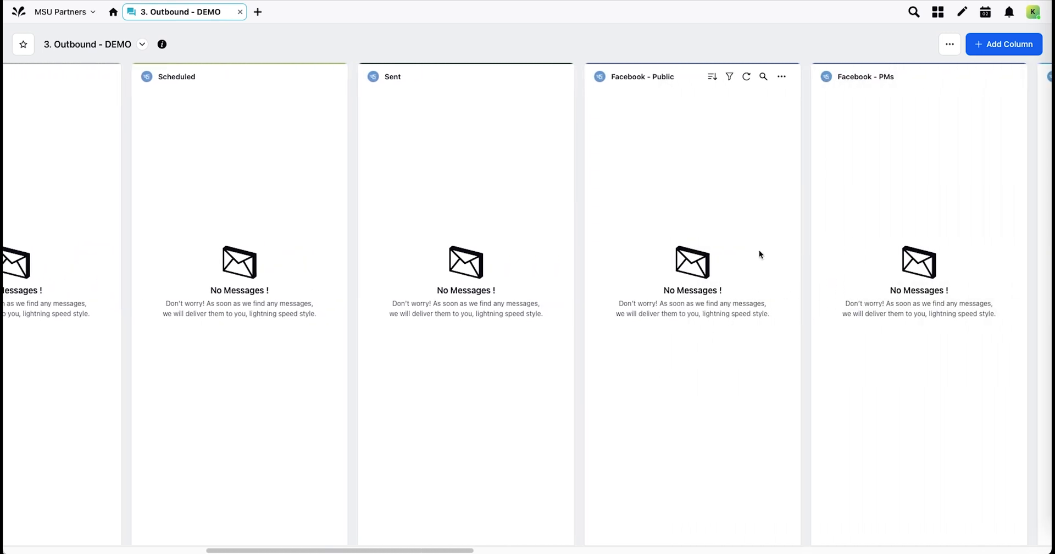
left_click(767, 76)
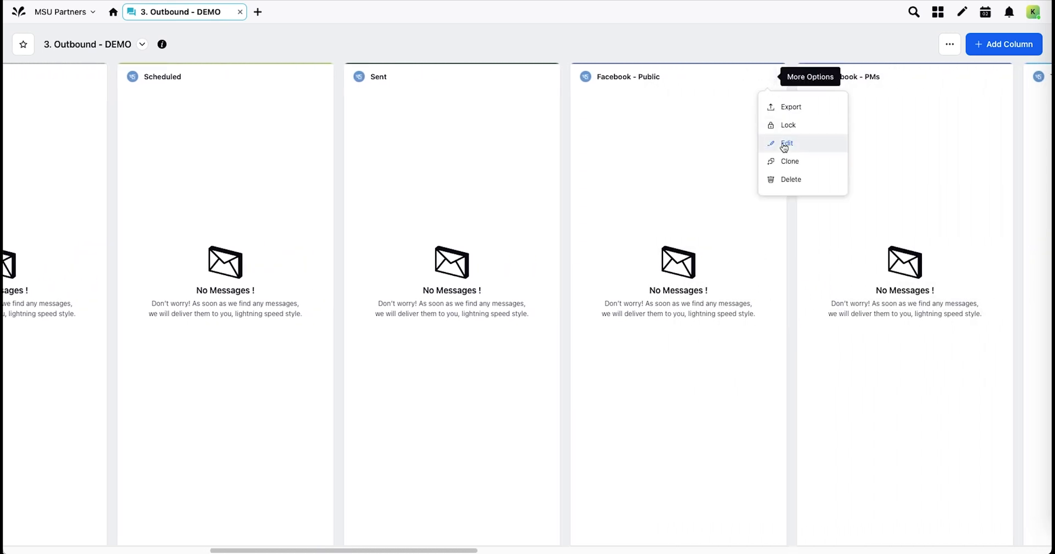
left_click(785, 143)
scroll(483, 466, "down", 1)
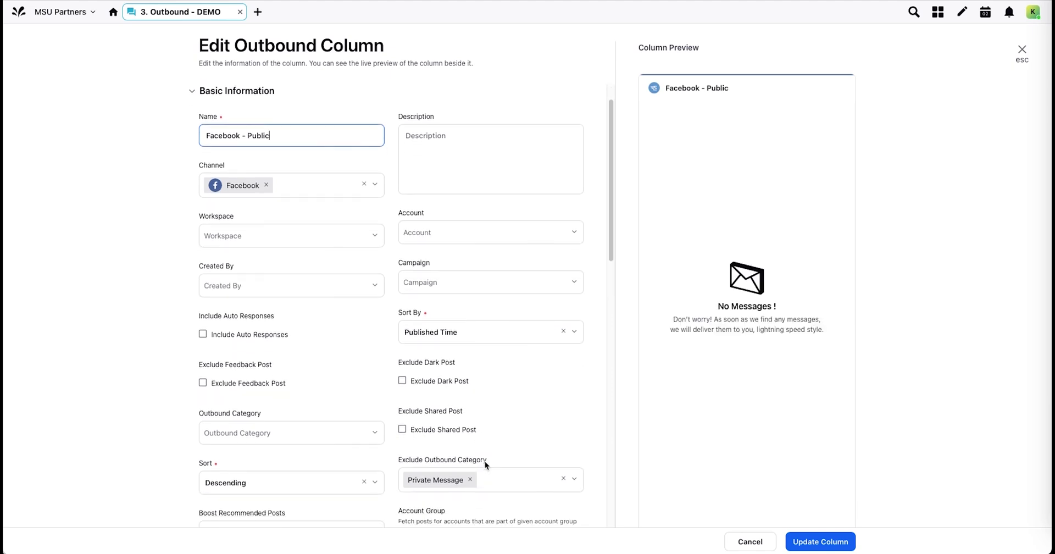
scroll(485, 465, "down", 1)
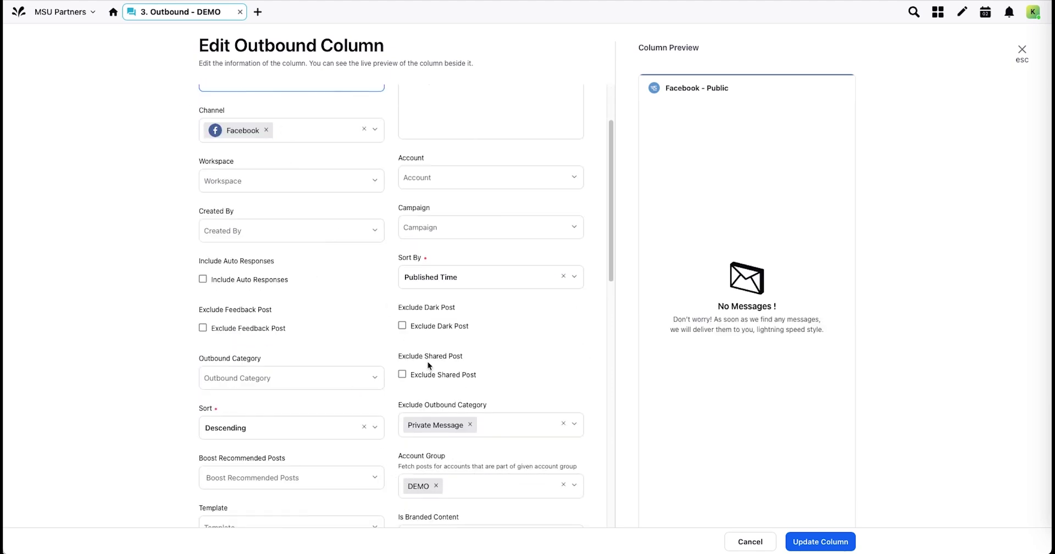
scroll(492, 416, "up", 2)
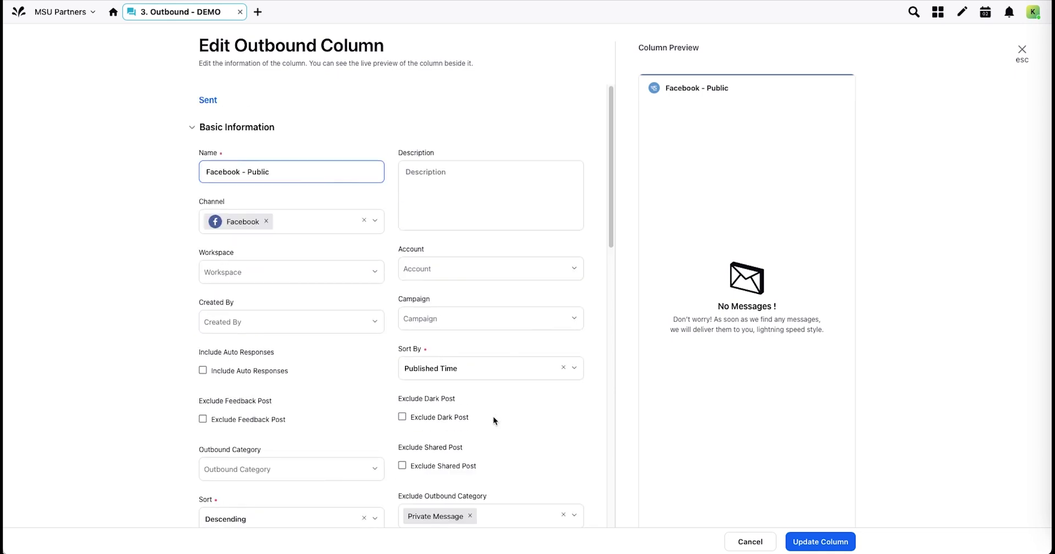
left_click(814, 548)
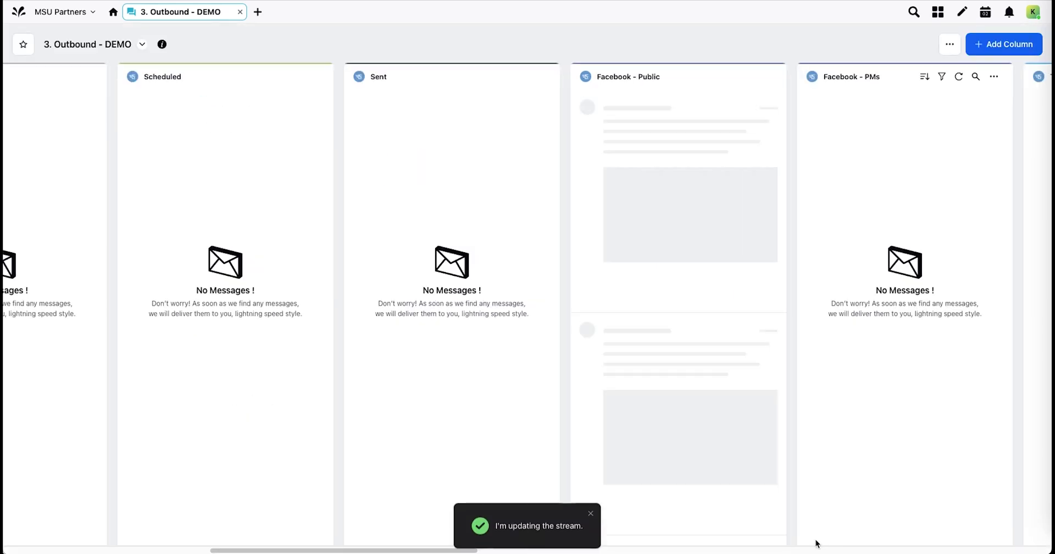
Share 3. Outbound - DEMO with all workspaces, replacing the preset workspace chip
left_click(949, 43)
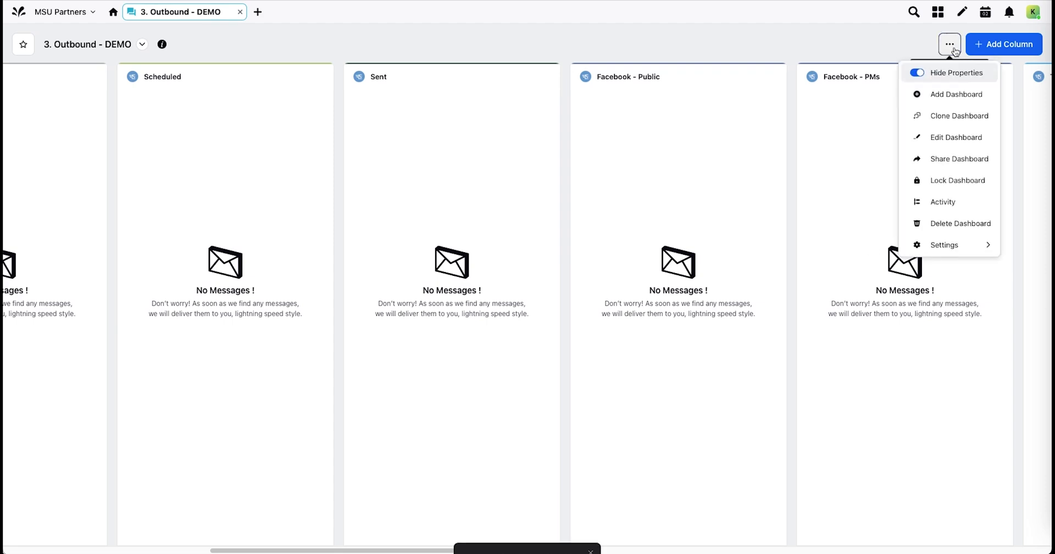
left_click(946, 162)
left_click(447, 218)
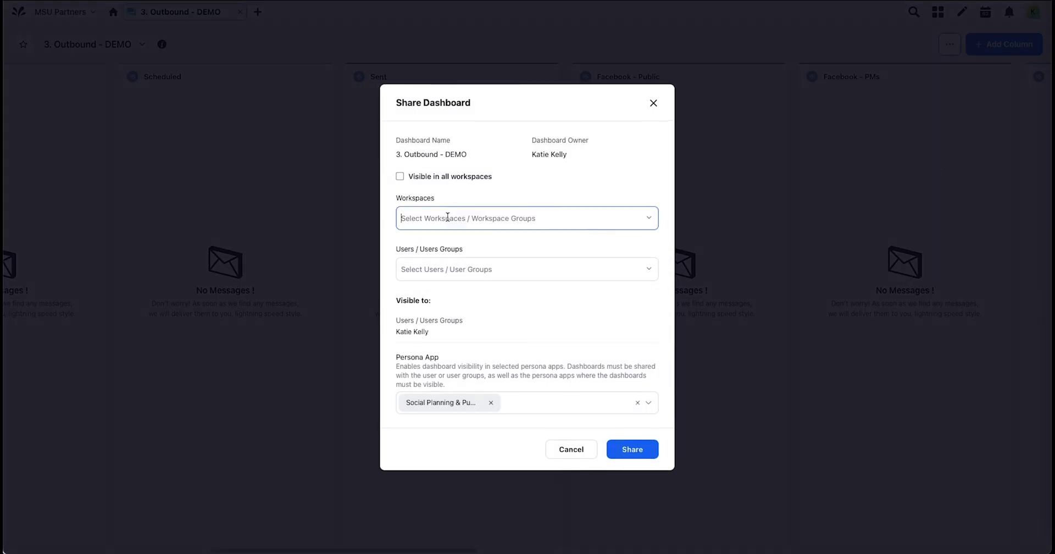
left_click(438, 269)
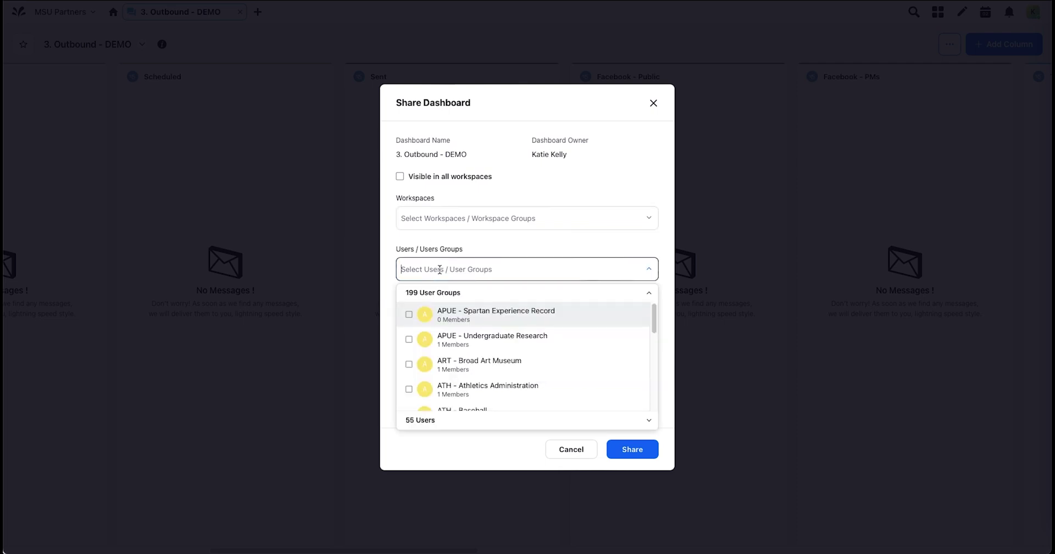
left_click(592, 179)
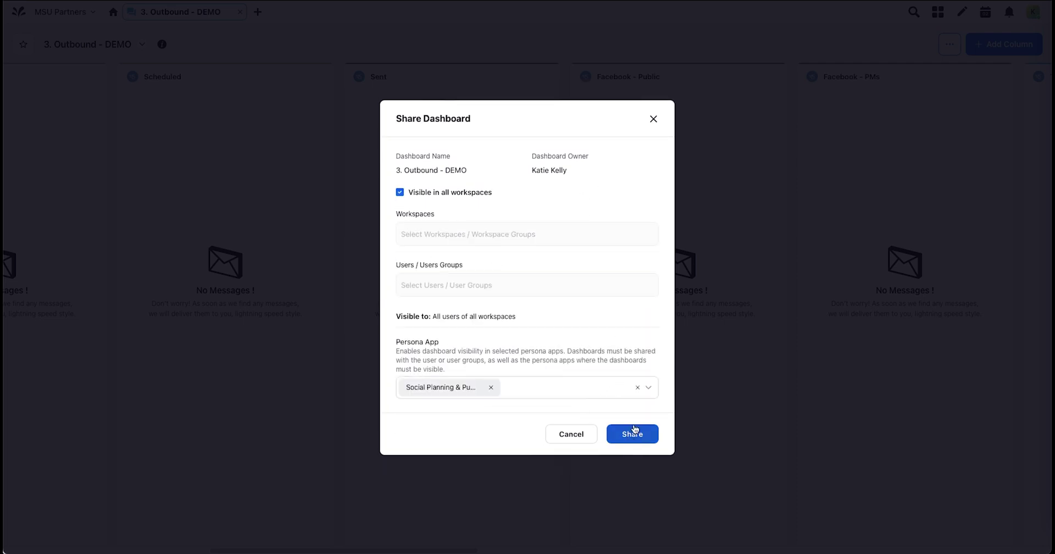